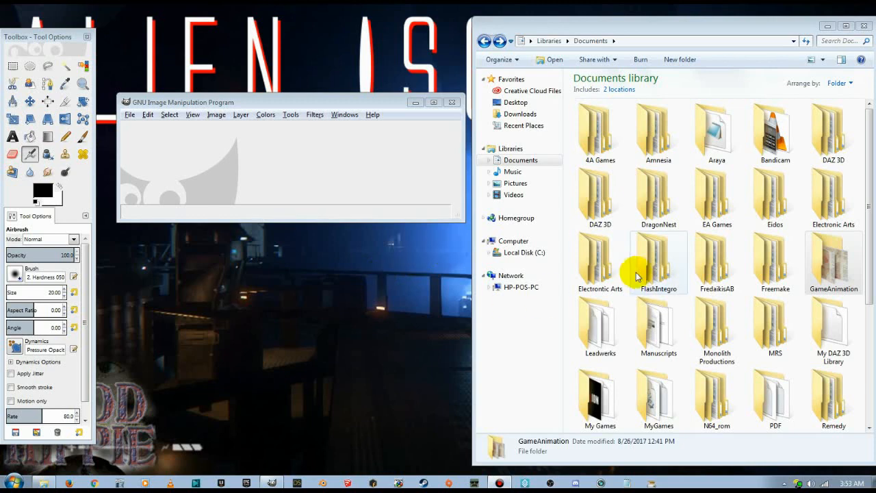
Open the InDust-1 texture folder inside GameAnimation, SketchUp, DAE in the Documents library.
double_click(811, 262)
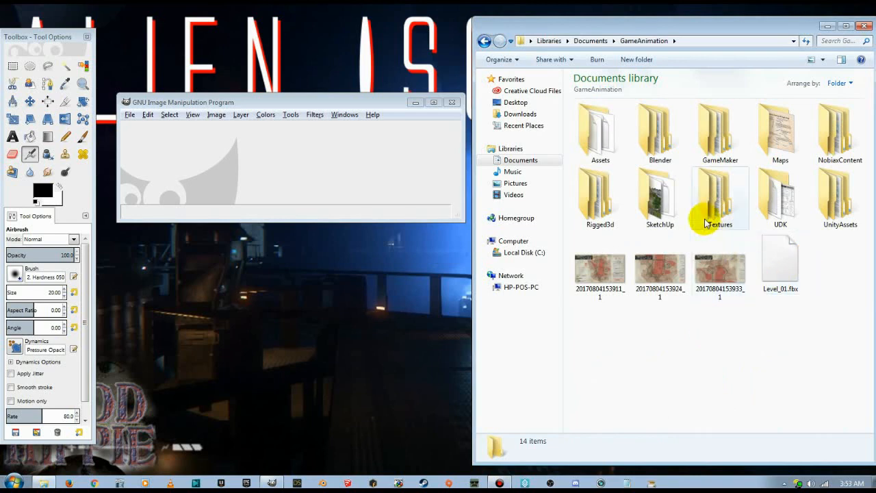
double_click(658, 197)
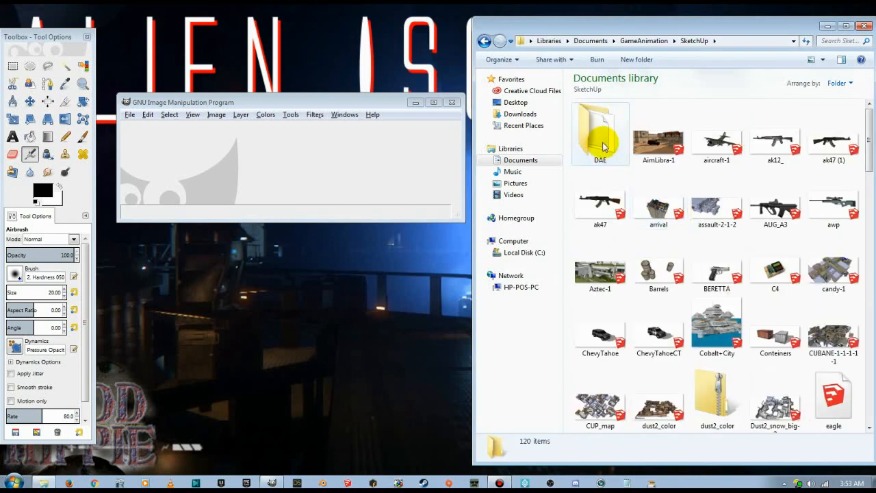
double_click(601, 142)
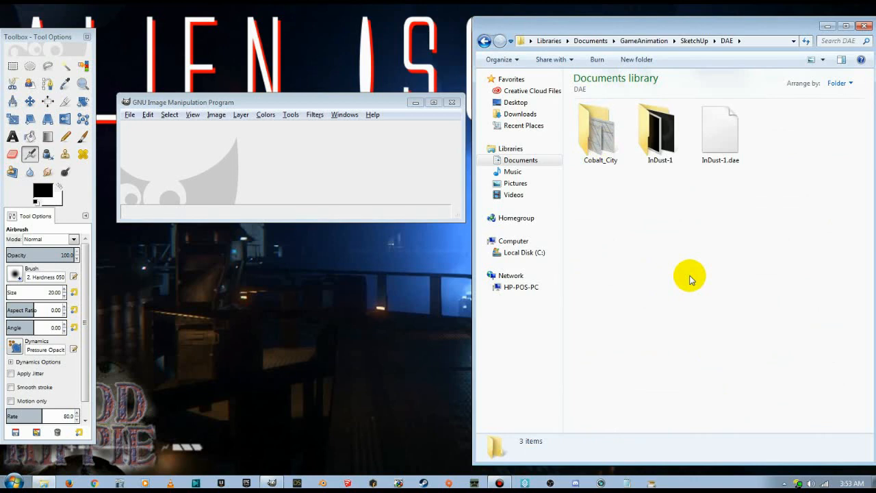
double_click(667, 126)
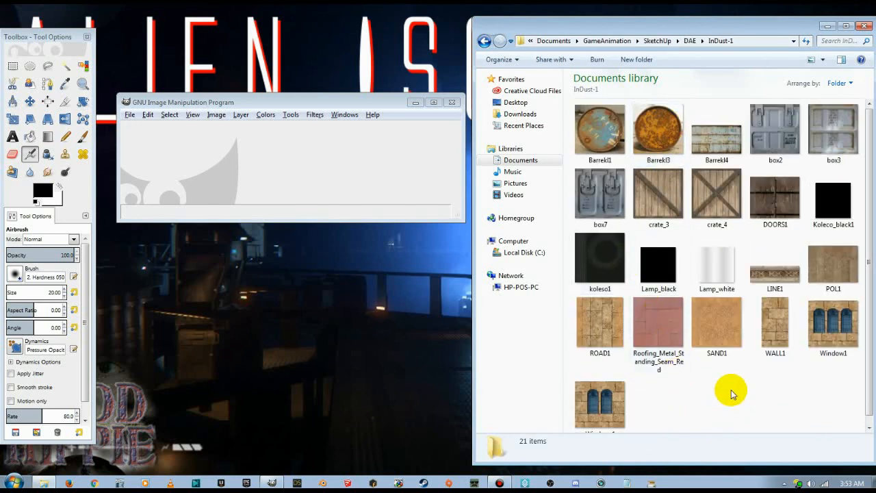
Examine the InDust-1 textures, including the lamp, crate, barrel, line and door images.
click(717, 276)
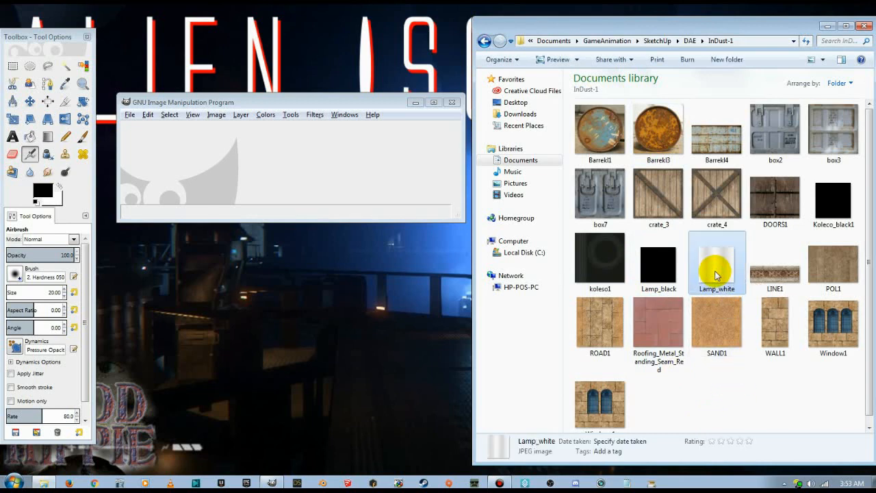
click(729, 404)
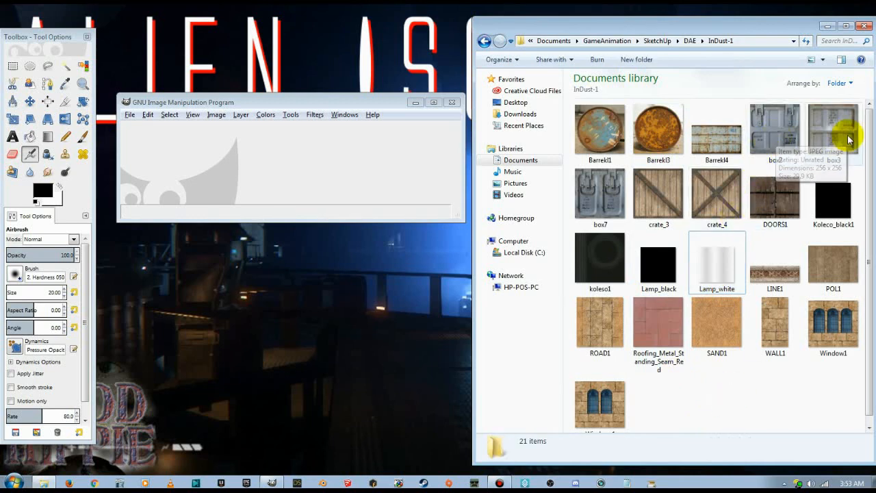
click(661, 204)
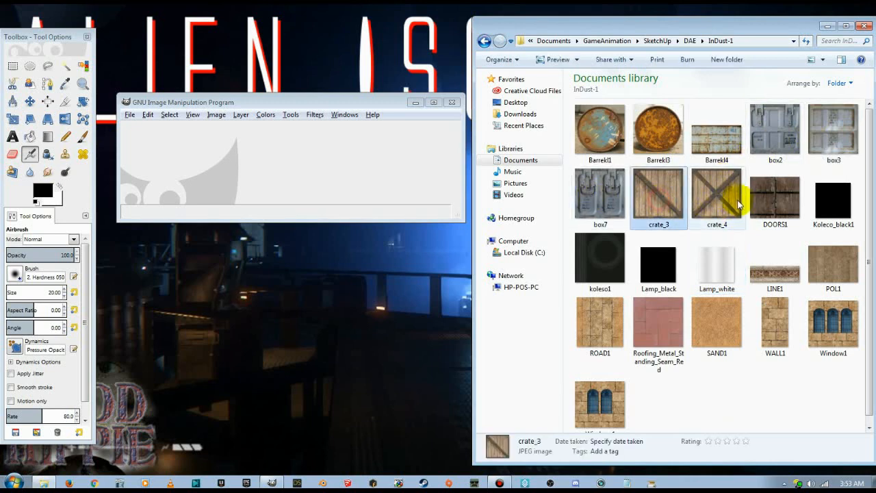
click(738, 200)
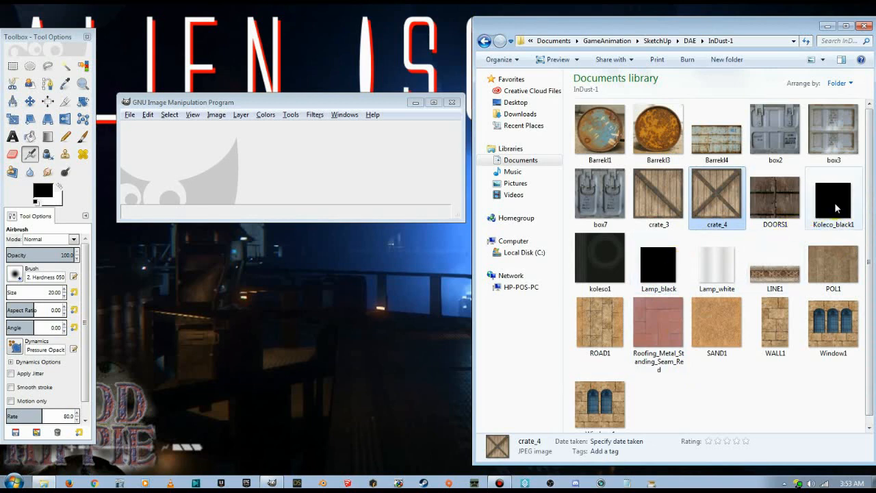
mouse_move(834, 203)
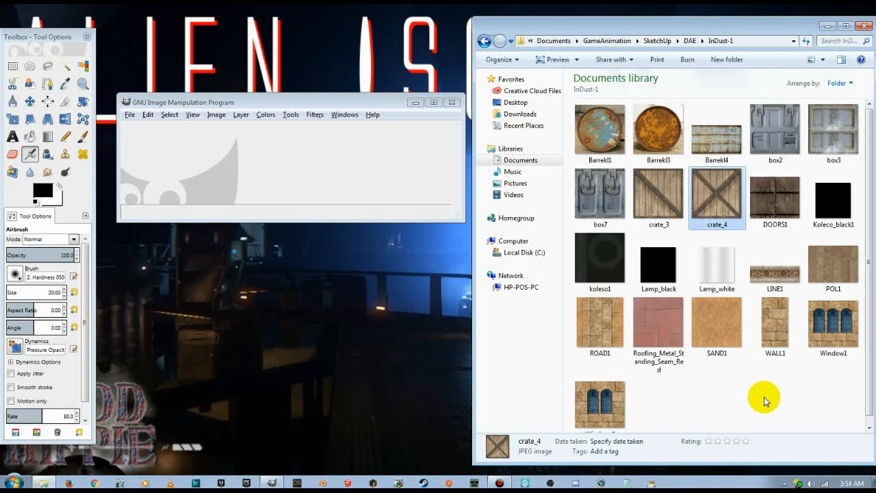
click(603, 135)
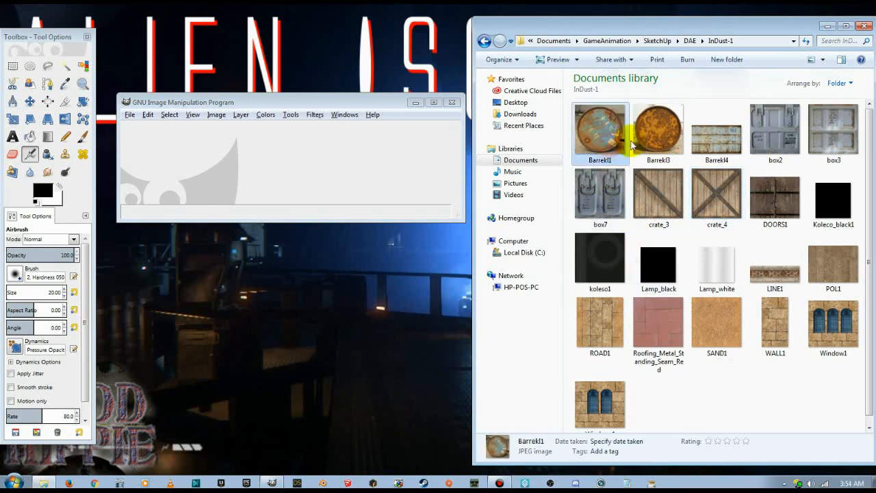
shift+click(698, 146)
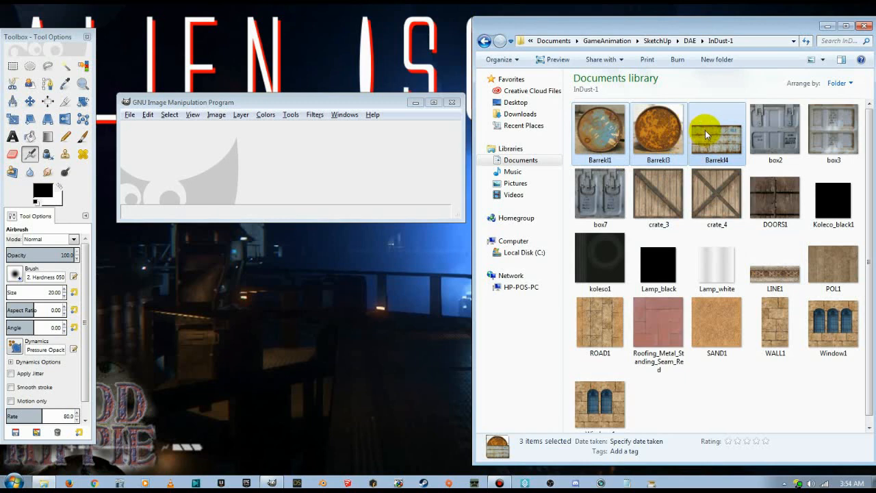
click(770, 277)
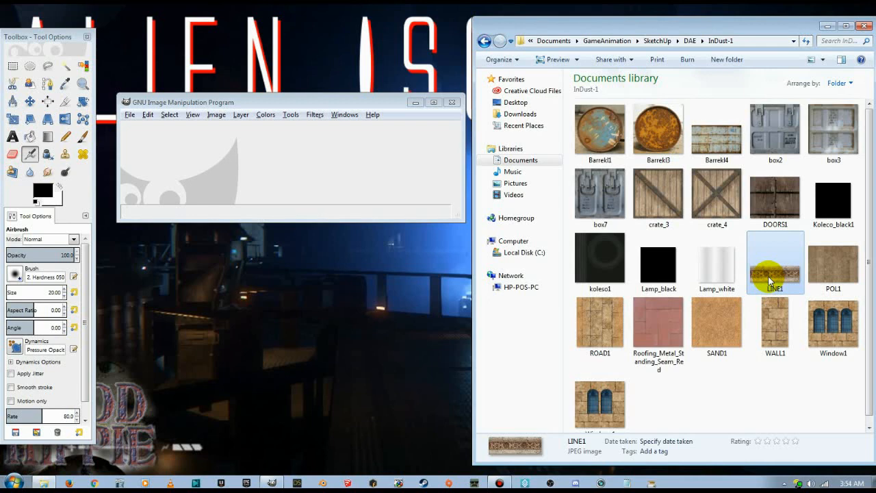
click(781, 205)
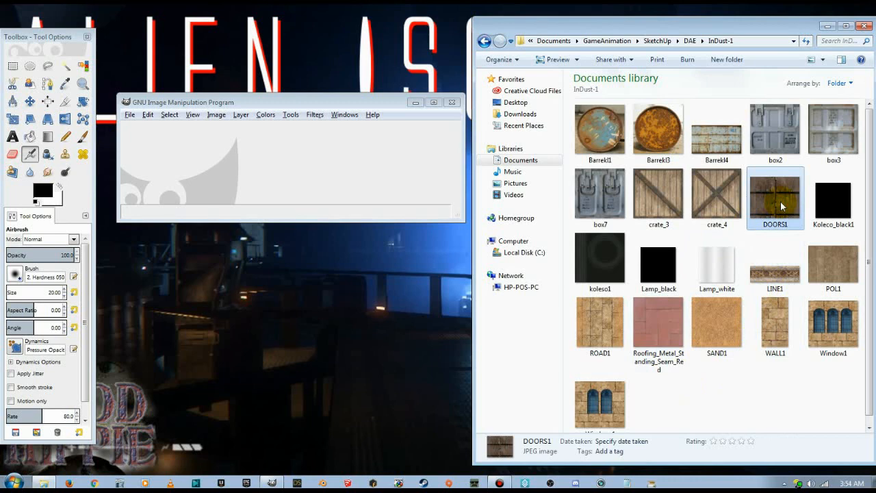
Load the Barrekl1, Barrekl3 and Barrekl4 textures together into GIMP, activate the Move tool and maximize the Barrekl1 image window.
click(608, 144)
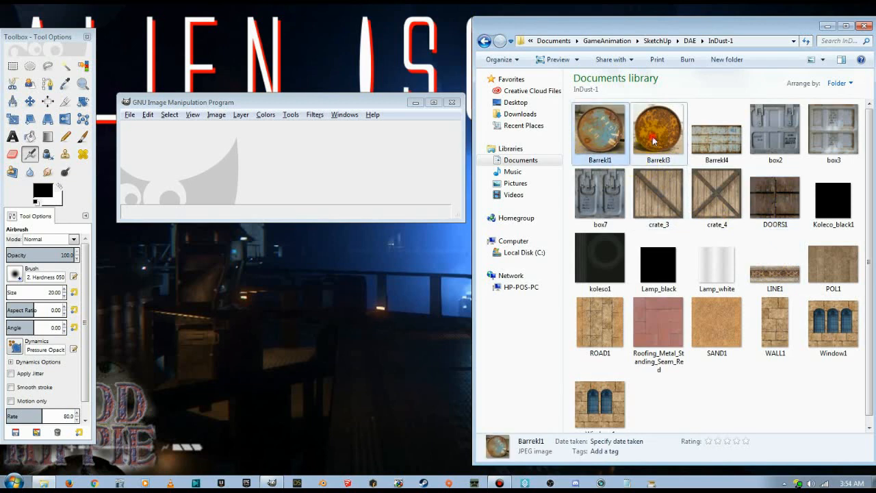
shift+click(714, 133)
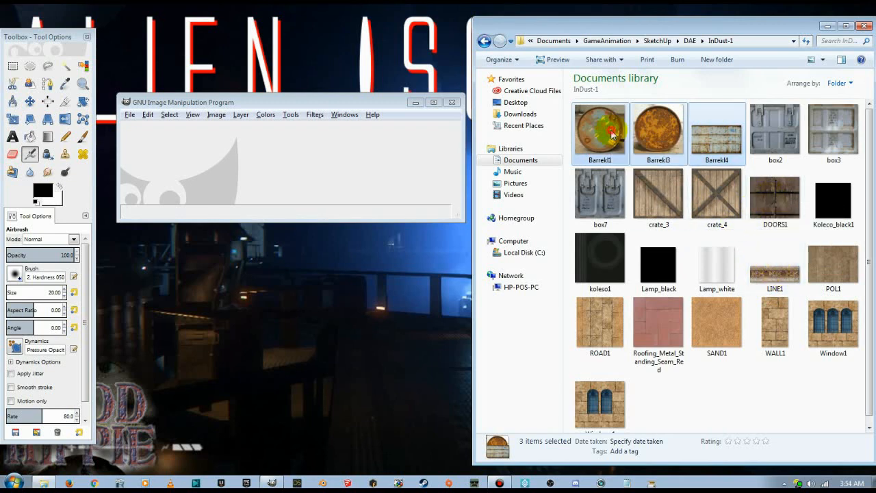
drag(611, 137, 305, 158)
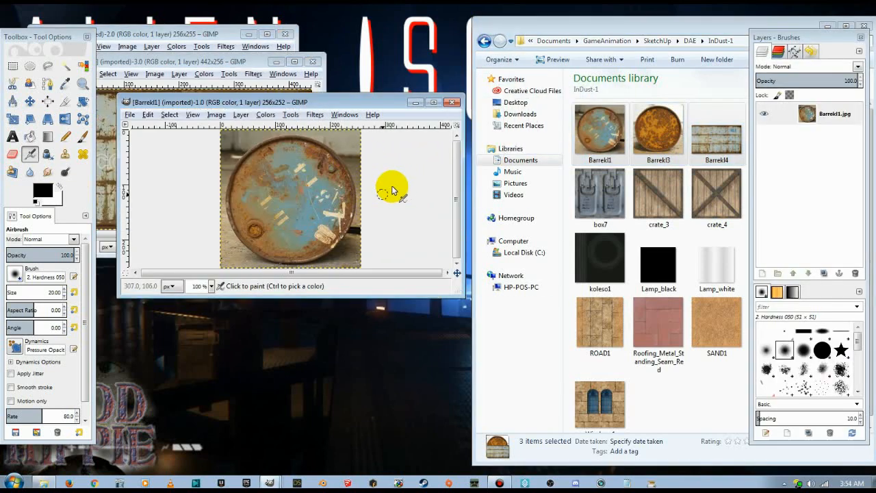
click(30, 101)
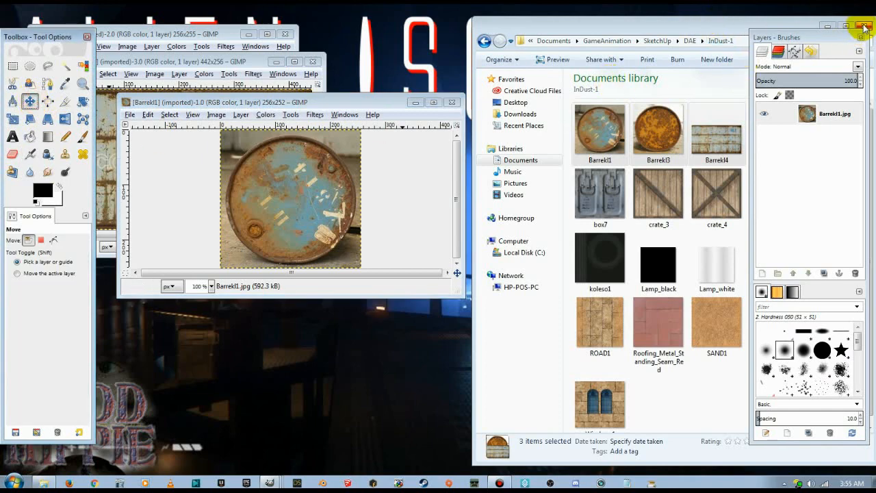
click(434, 102)
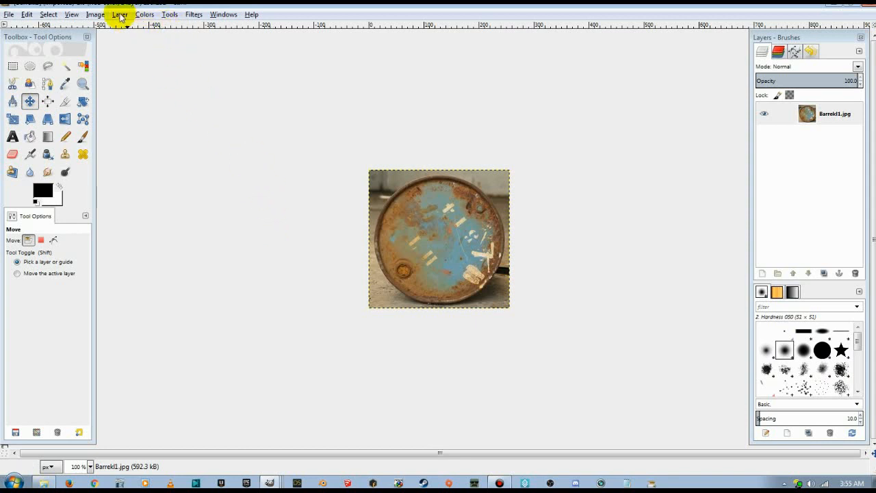
Scale the Barrekl1 image to a height of 256 pixels.
click(93, 15)
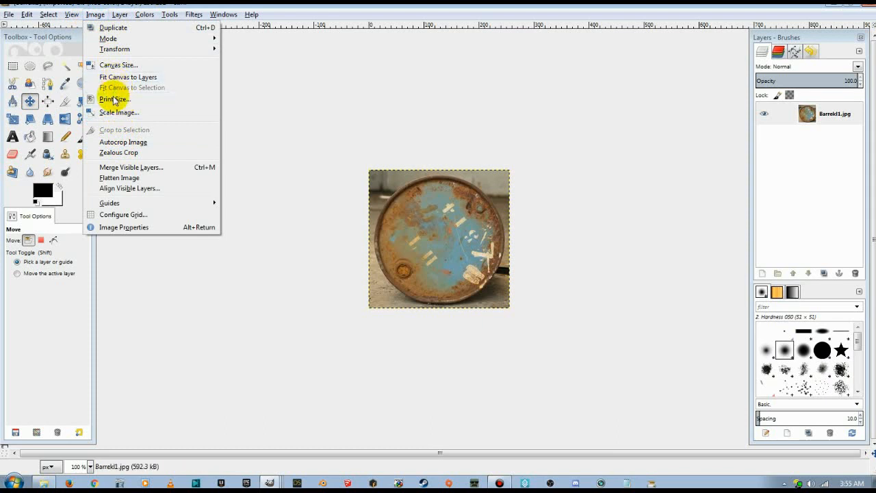
click(115, 113)
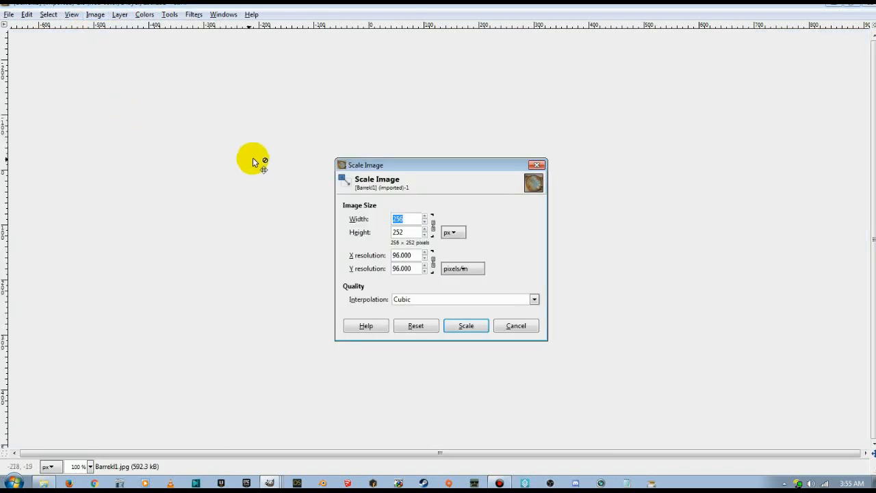
click(410, 218)
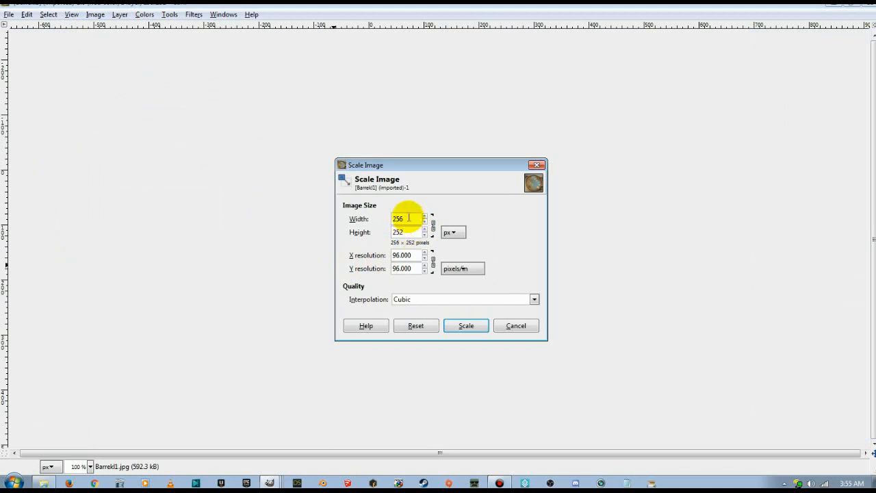
click(409, 218)
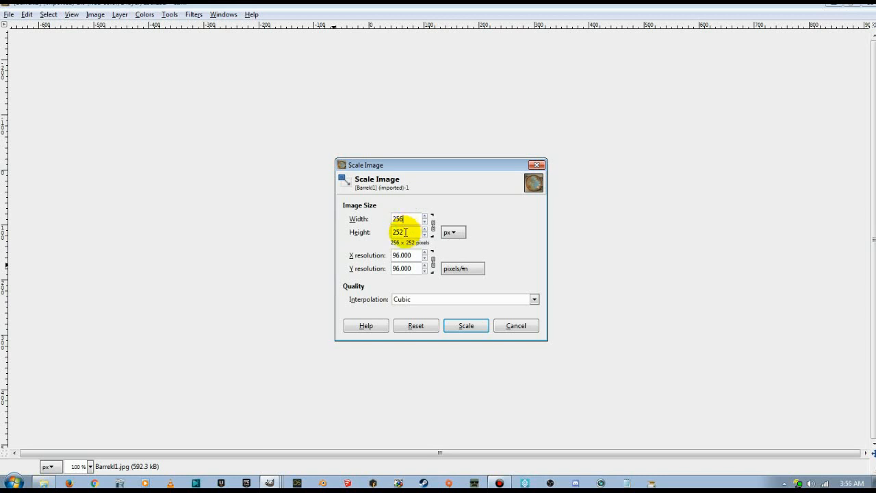
click(404, 232)
text(6)
click(457, 326)
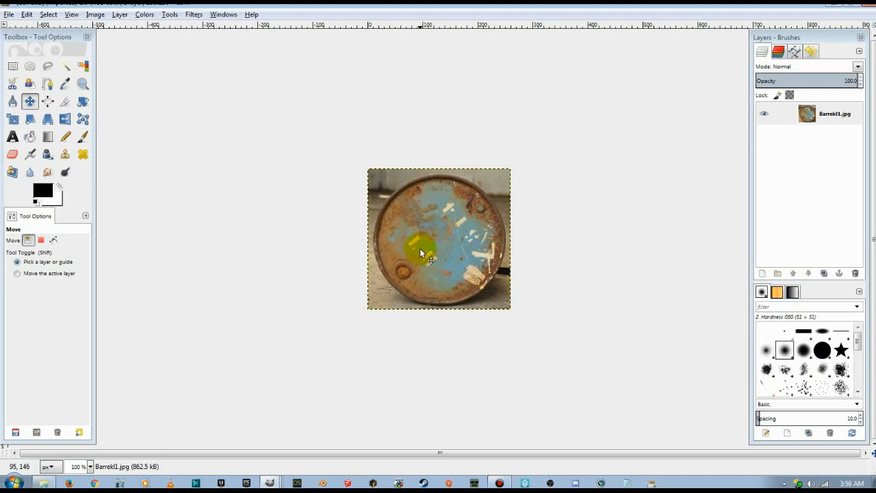
Export the scaled barrel texture as Barrekl1.tga into the InDust-1 folder.
click(8, 15)
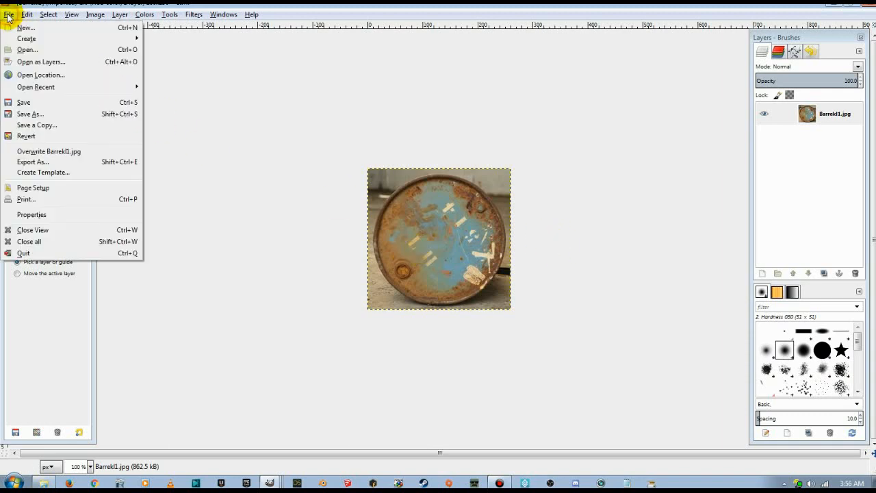
click(27, 161)
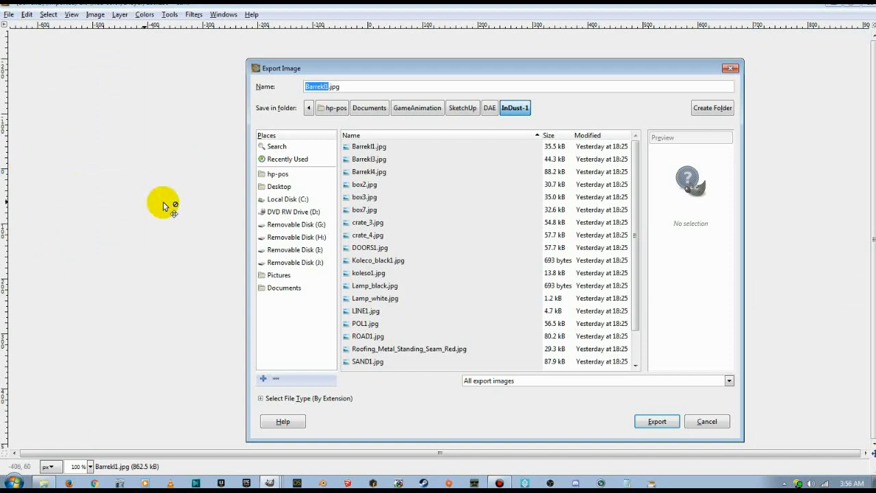
click(353, 86)
key(BackSpace)
key(BackSpace)
key(BackSpace)
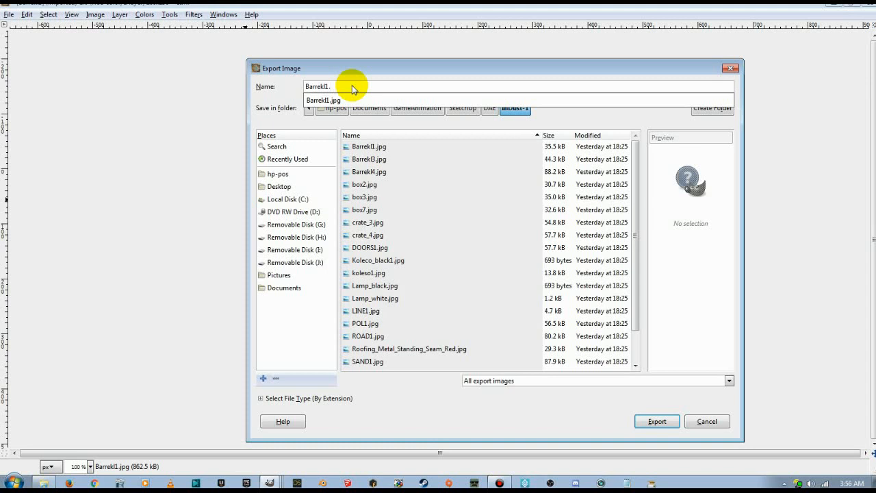
text(tga)
click(643, 423)
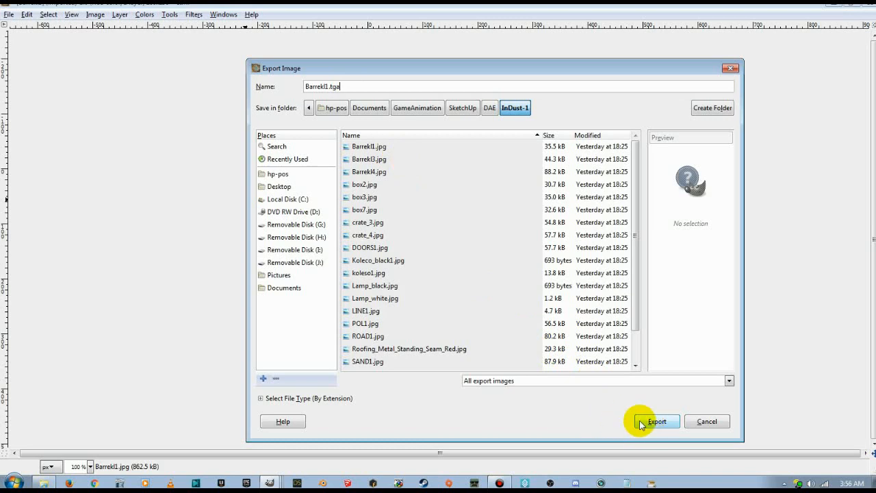
click(645, 421)
click(445, 283)
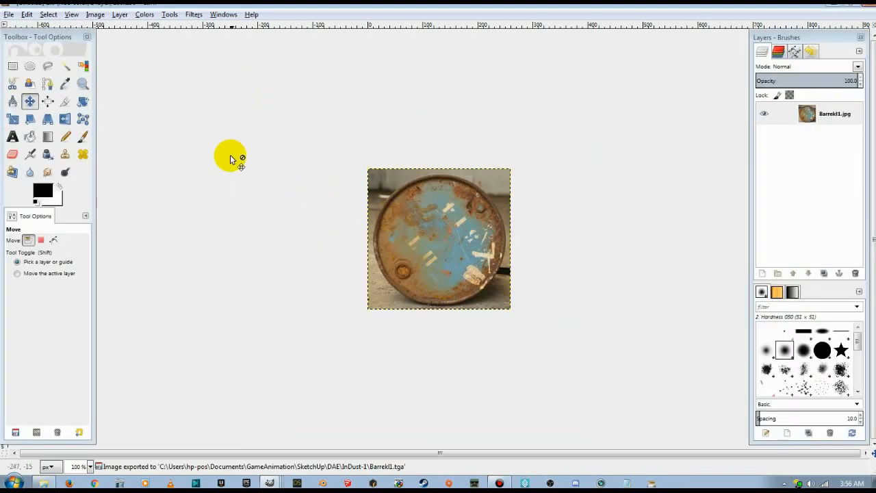
Start the Normalmap filter on the barrel image and set its sampling filter to Sobel 3x3.
click(193, 14)
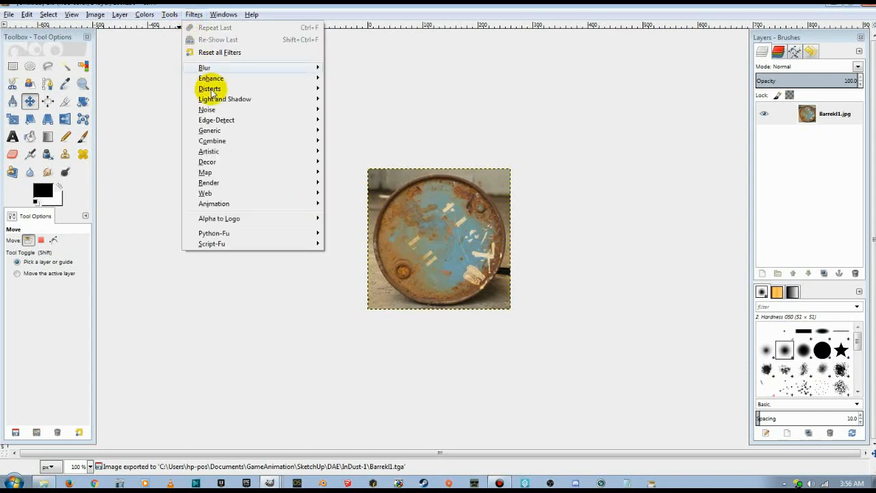
mouse_move(212, 172)
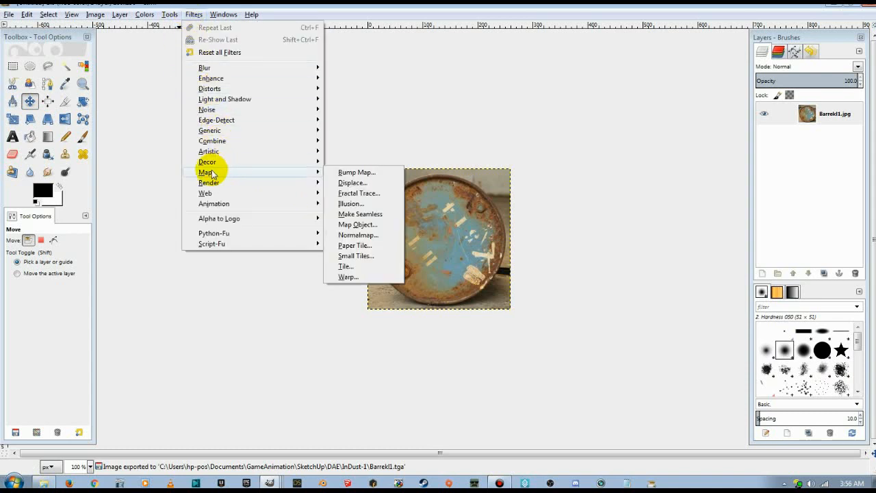
click(346, 236)
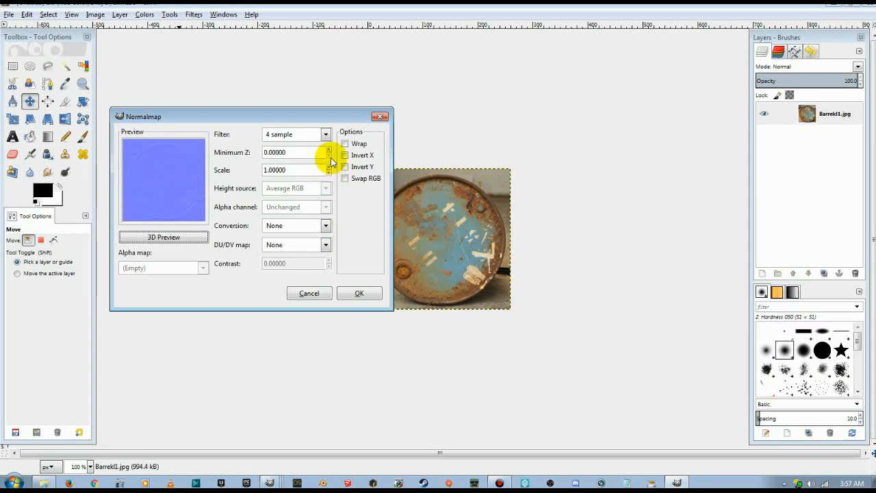
click(325, 134)
click(299, 147)
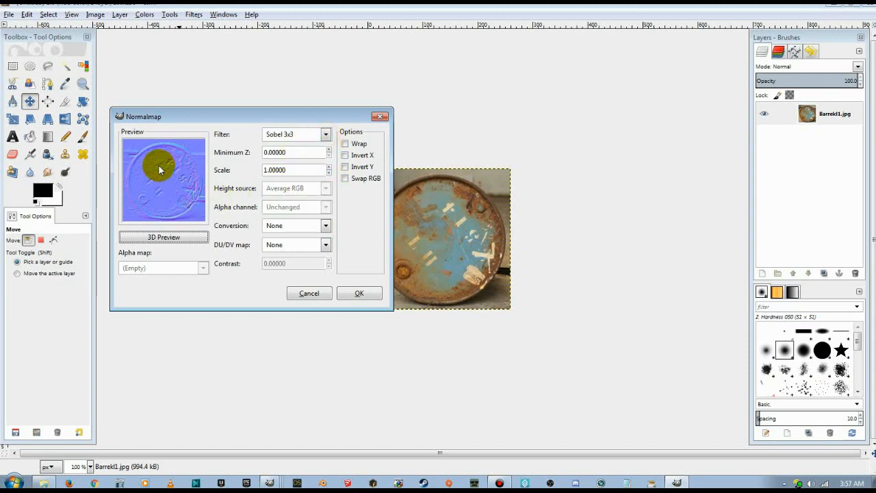
drag(137, 154, 159, 184)
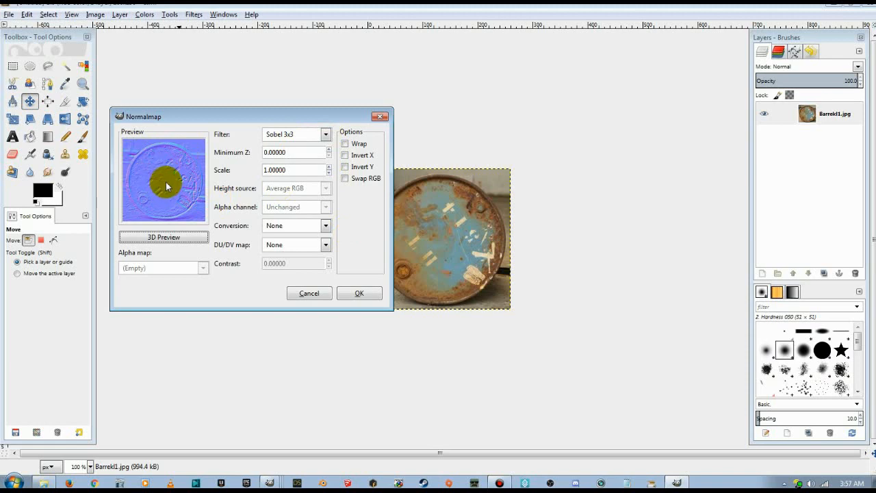
Try the Sobel 5x5 filter, then set the Normalmap filter to 4 sample and apply it to the Barrekl1 image.
click(326, 135)
click(290, 146)
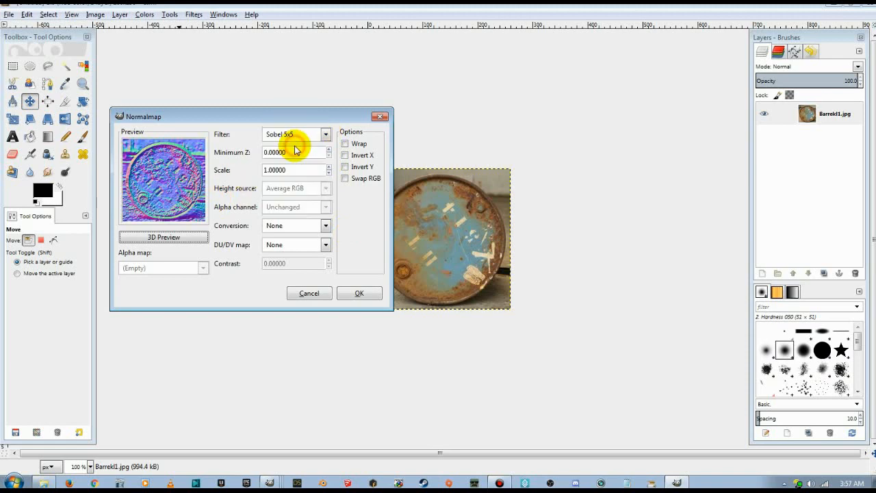
click(280, 134)
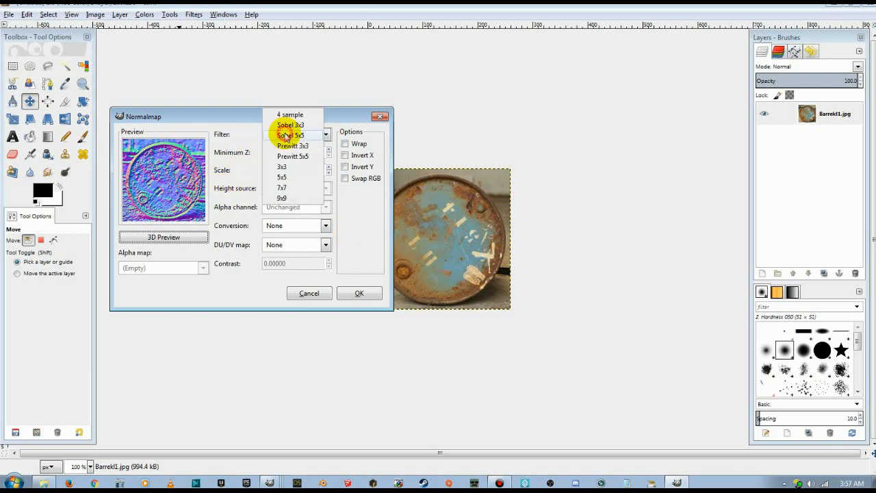
click(292, 115)
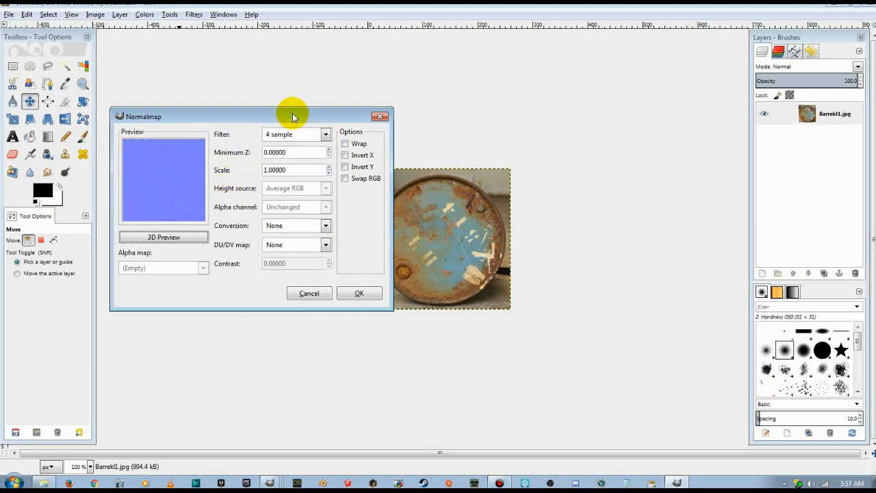
click(349, 293)
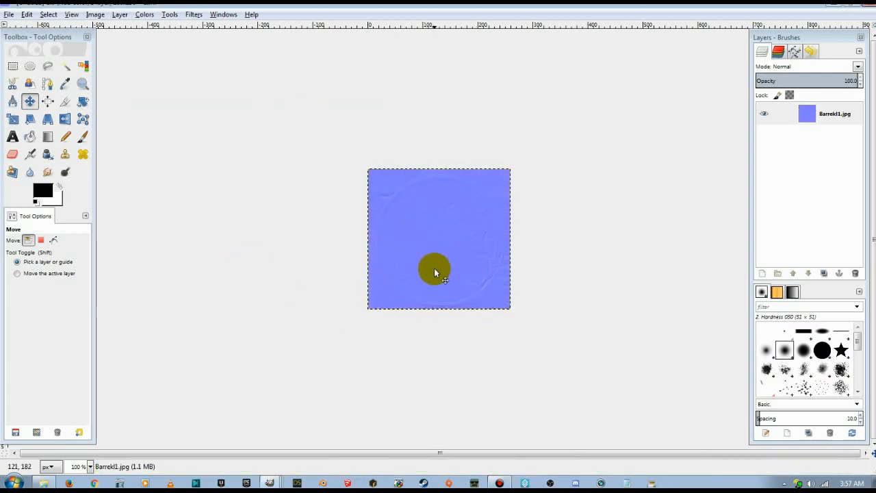
Export the normal map as Barrekl1_N.tga into the InDust-1 folder with RLE compression and bottom left origin.
click(9, 14)
click(30, 162)
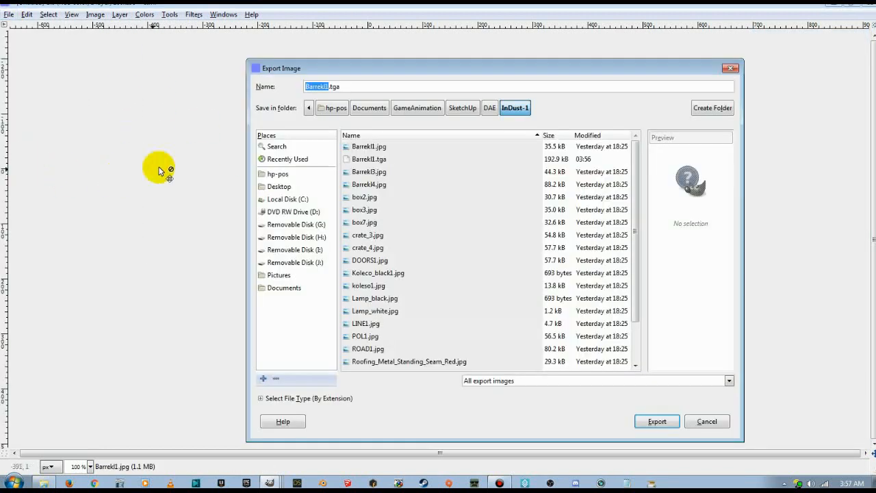
click(330, 87)
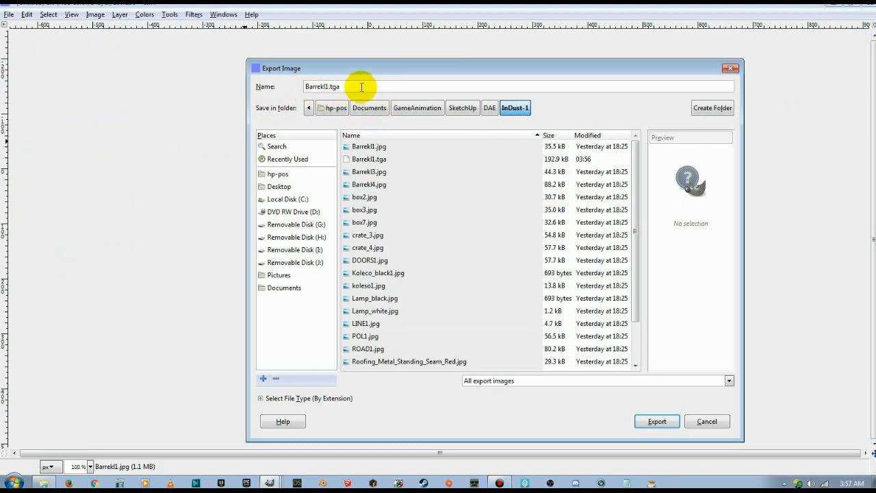
text(_N)
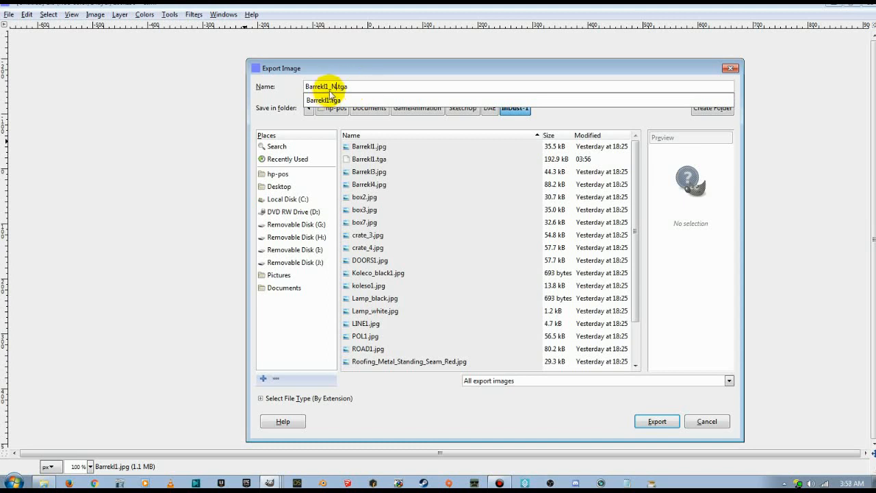
click(335, 87)
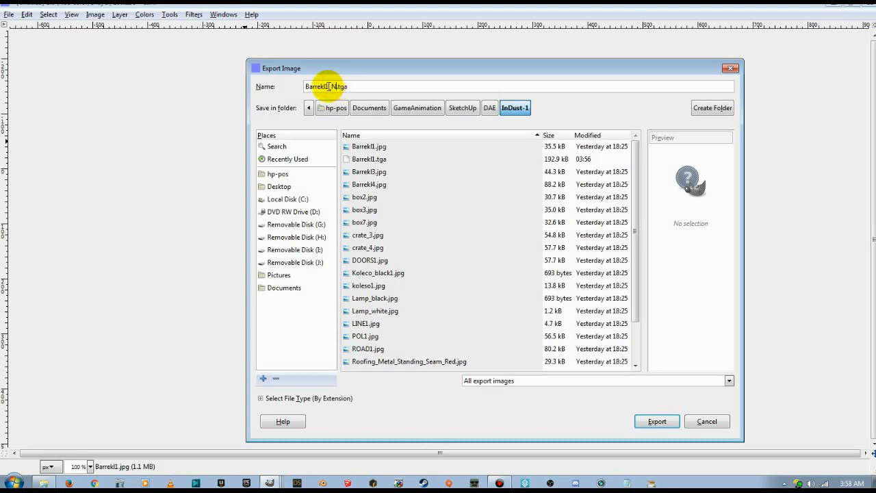
drag(328, 86, 336, 87)
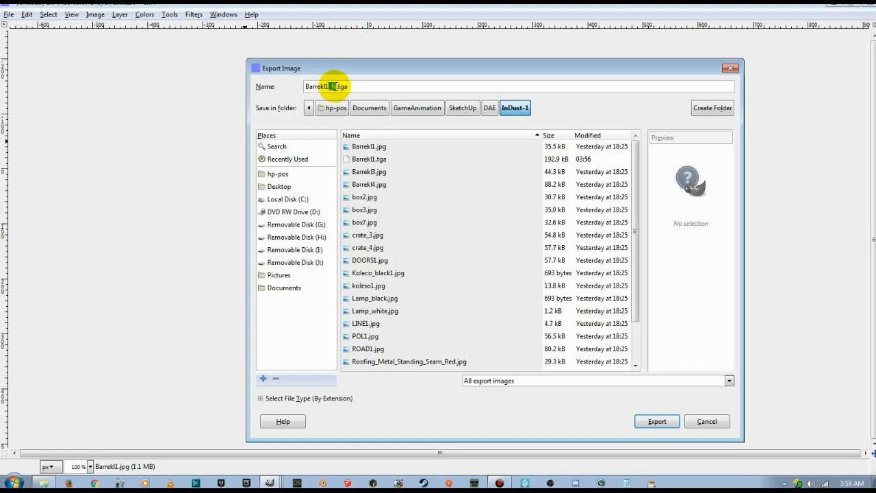
click(370, 87)
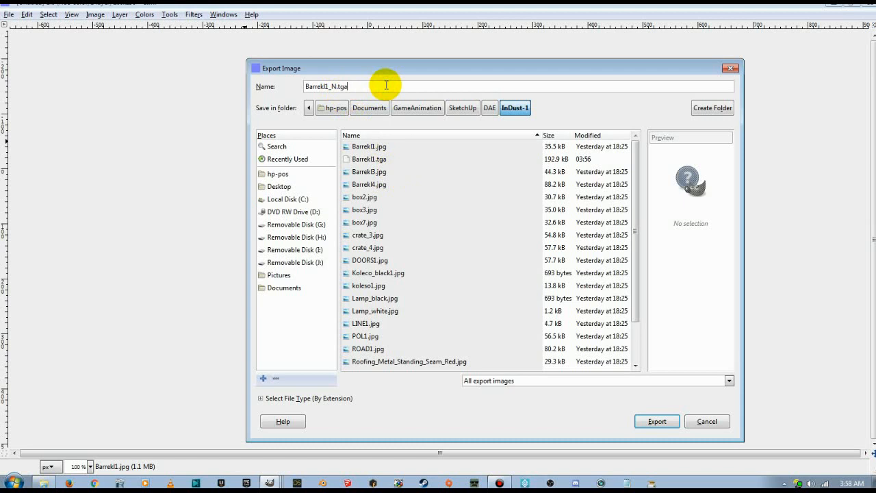
click(649, 422)
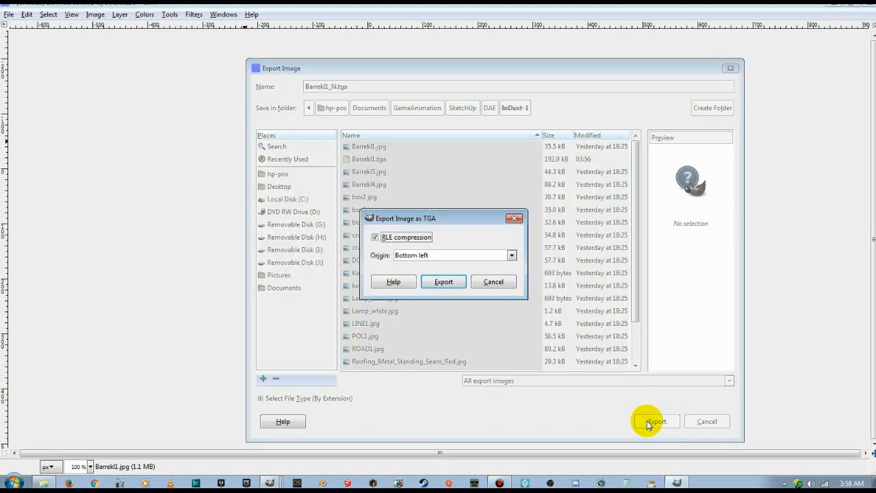
click(449, 282)
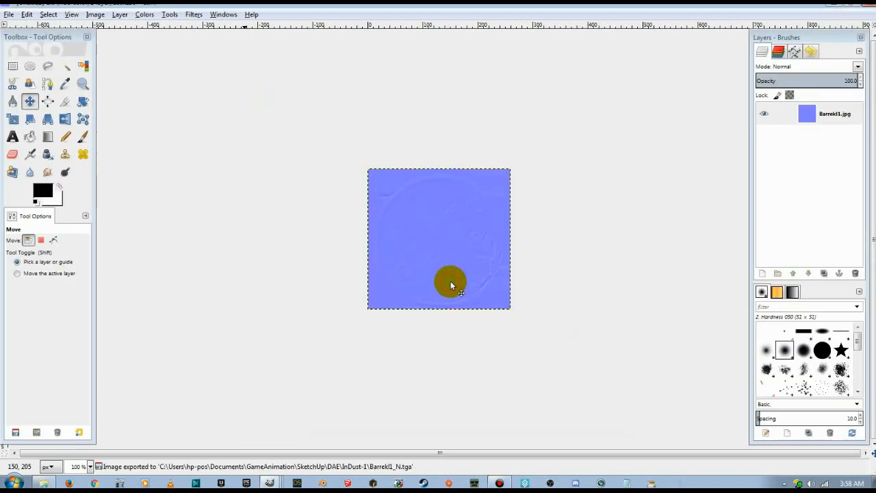
Close the Barrekl1 image, discarding its changes, and maximize the Barrekl3 image window.
click(867, 8)
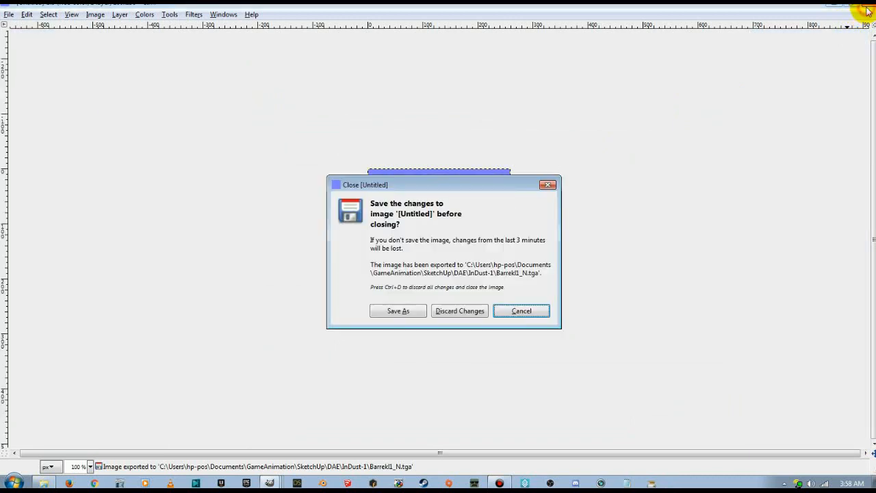
click(450, 311)
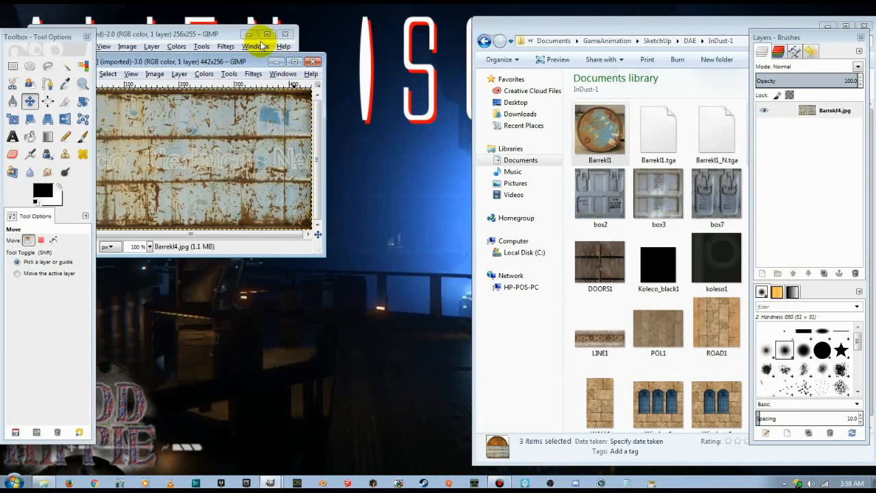
click(222, 33)
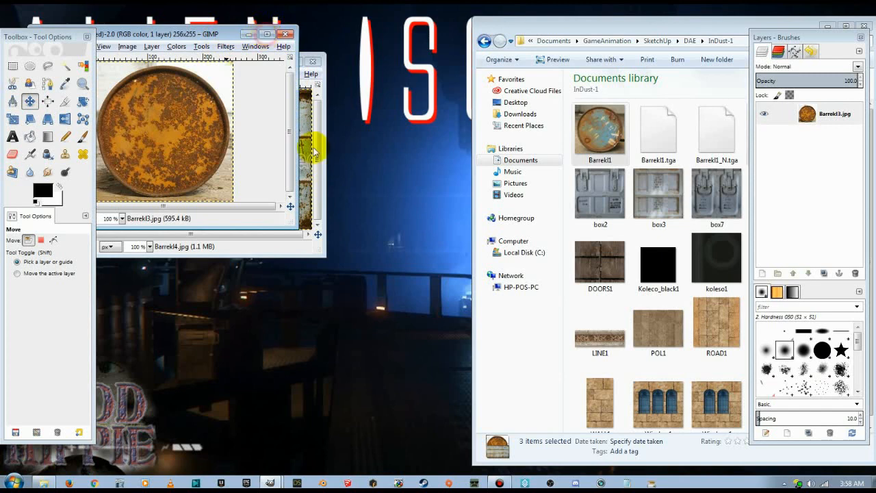
click(267, 34)
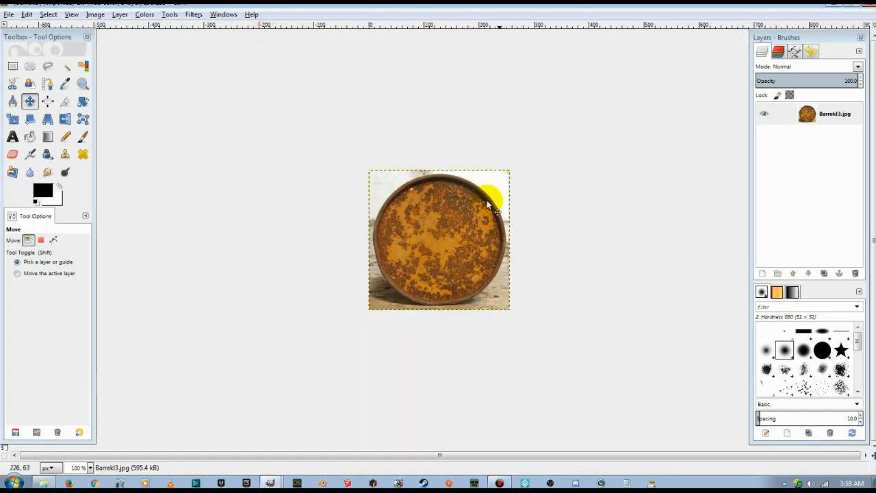
Scale the Barrekl3 image to a height of 256 pixels.
click(96, 15)
click(115, 111)
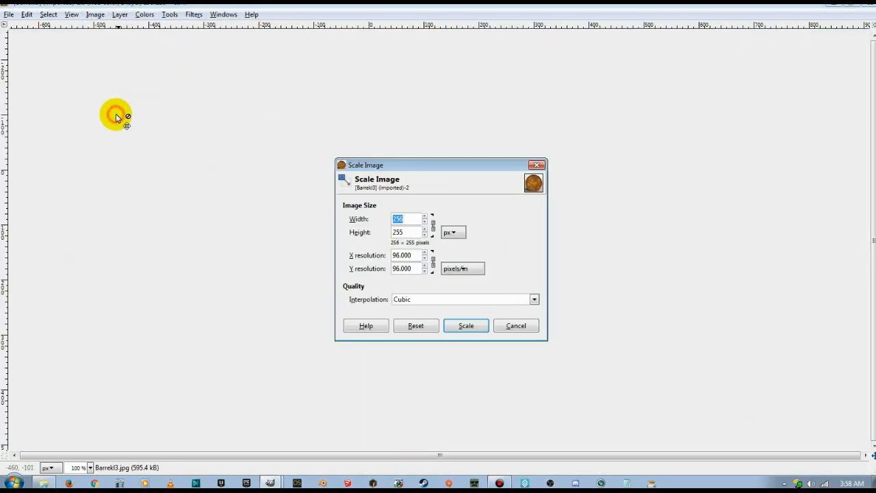
click(407, 232)
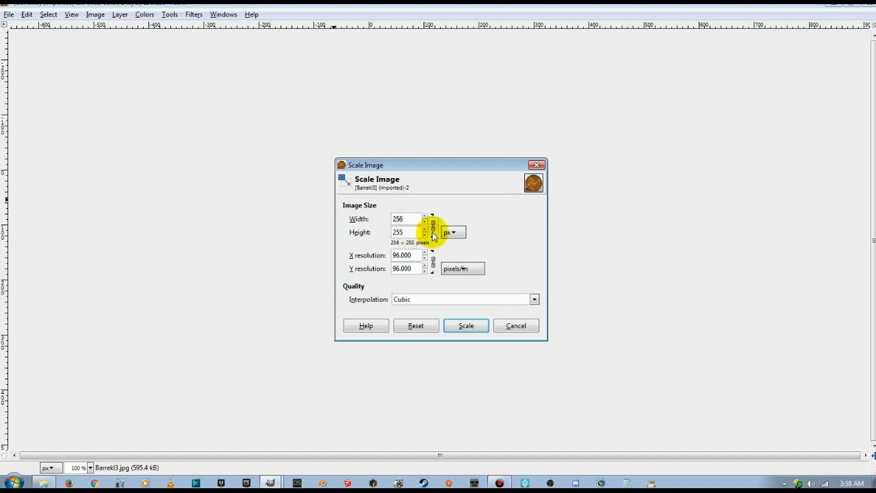
key(BackSpace)
text(6)
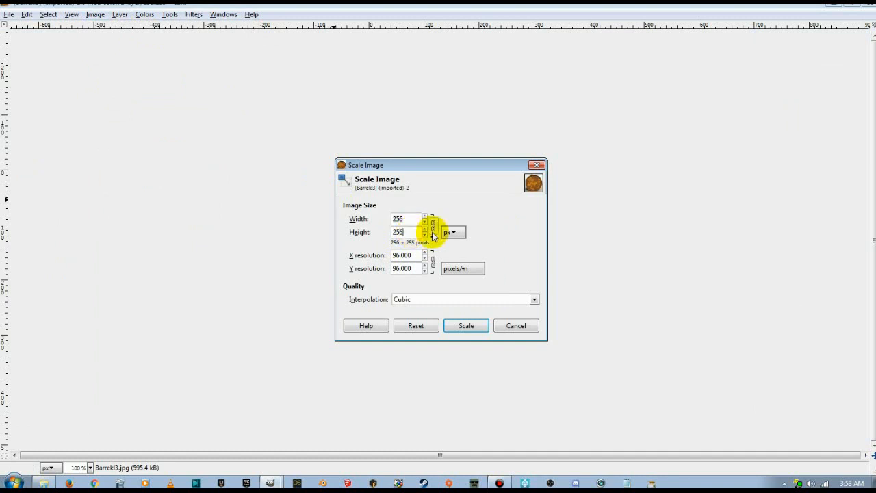
click(456, 324)
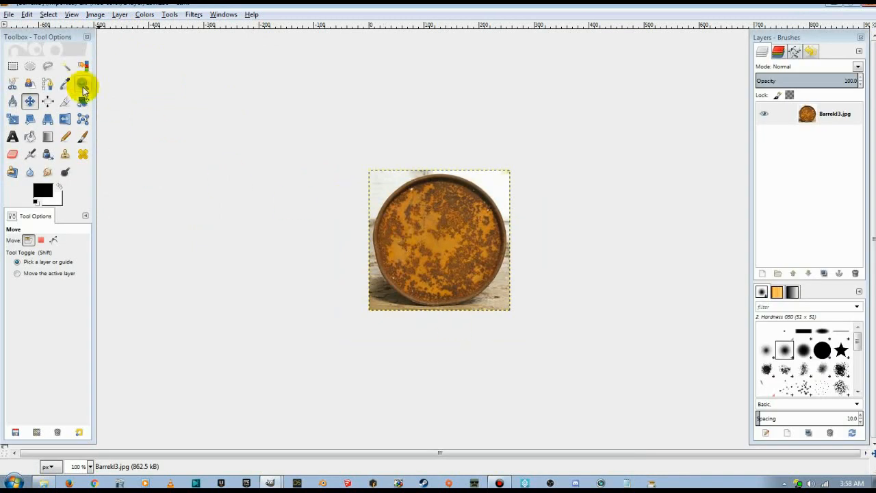
Export the scaled image as Barrekl3.tga into the InDust-1 folder.
click(9, 14)
click(15, 163)
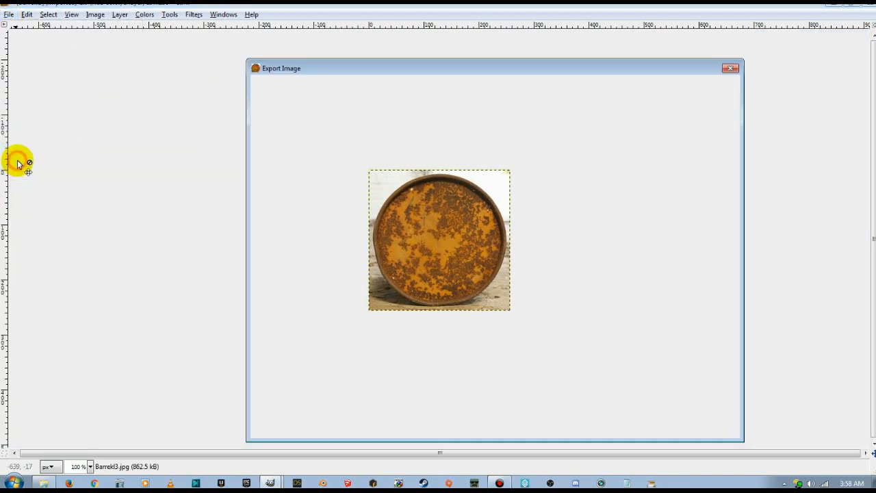
click(348, 85)
key(BackSpace)
key(BackSpace)
key(BackSpace)
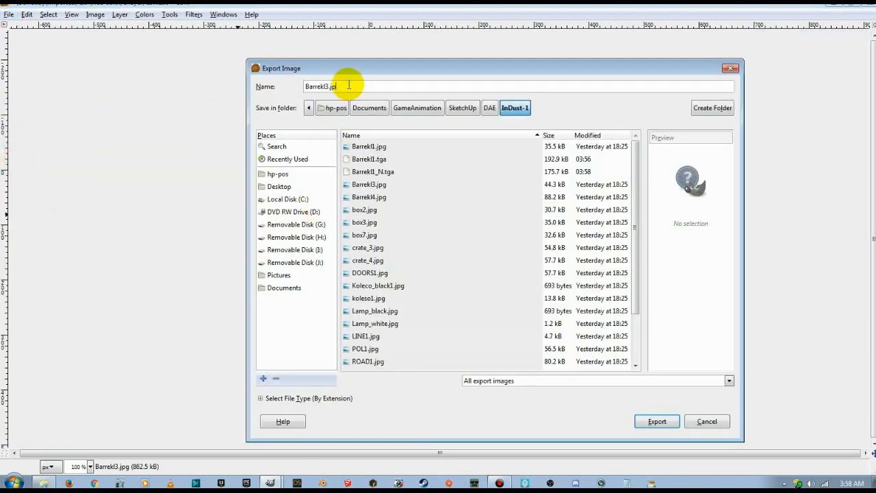
text(tga)
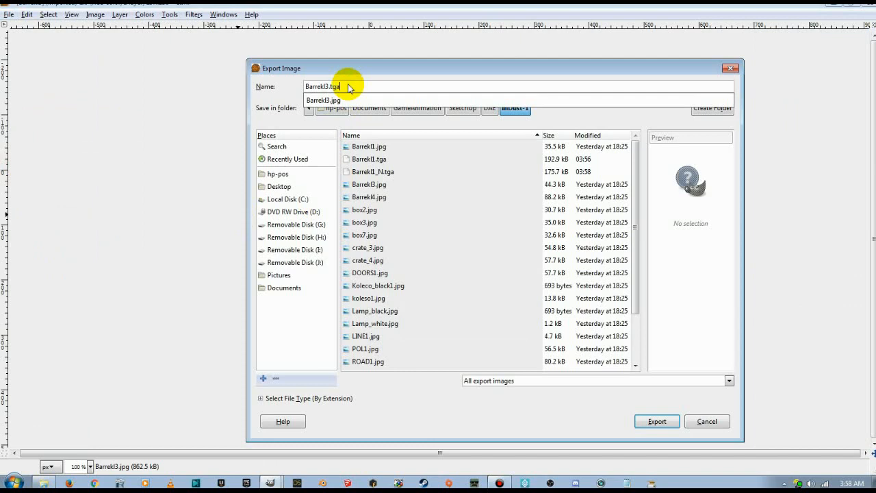
click(666, 421)
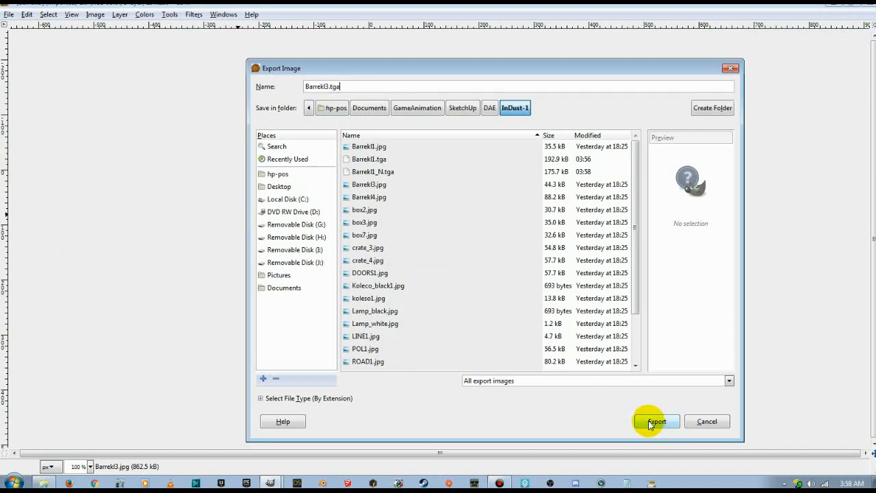
click(446, 280)
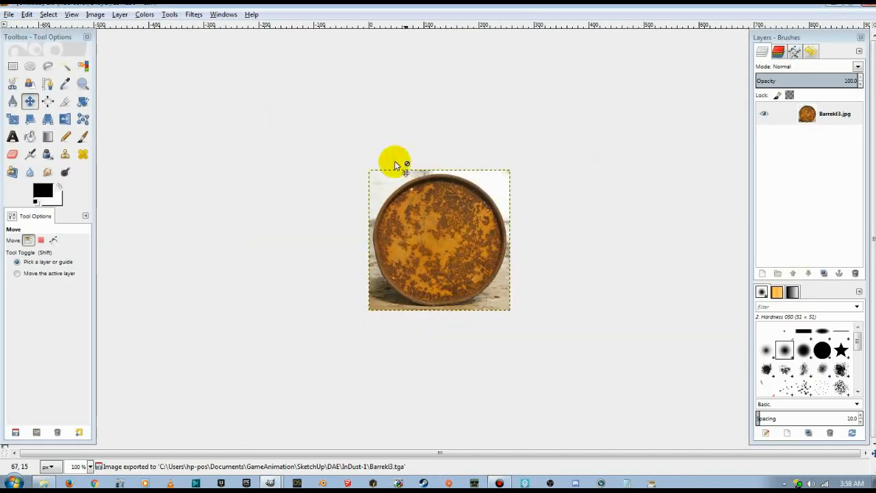
Repeat the Normalmap filter with the same settings on the Barrekl3 image.
click(192, 14)
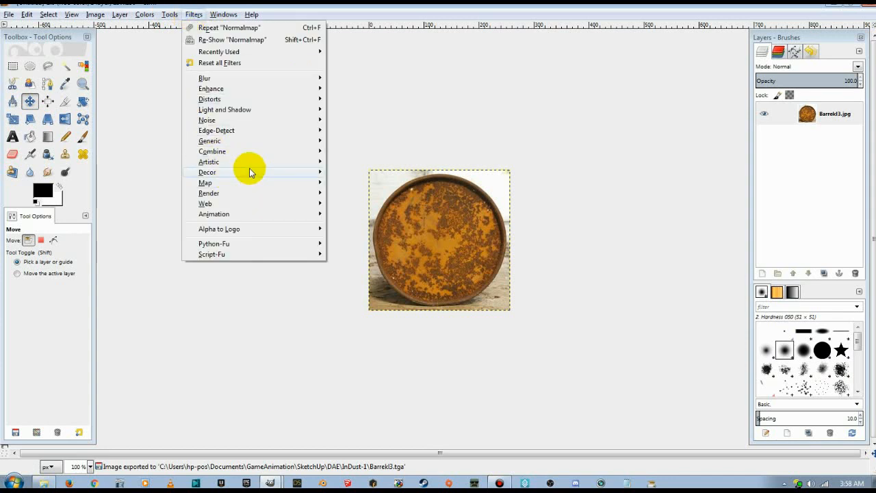
mouse_move(208, 185)
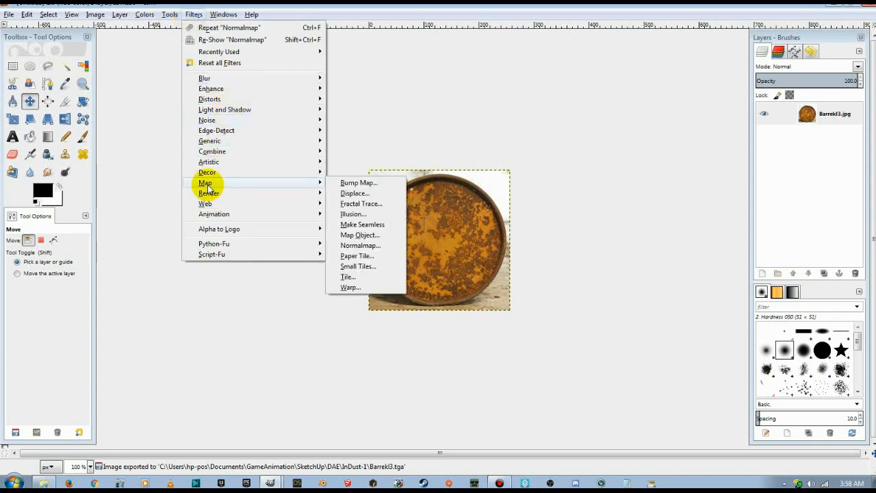
click(222, 28)
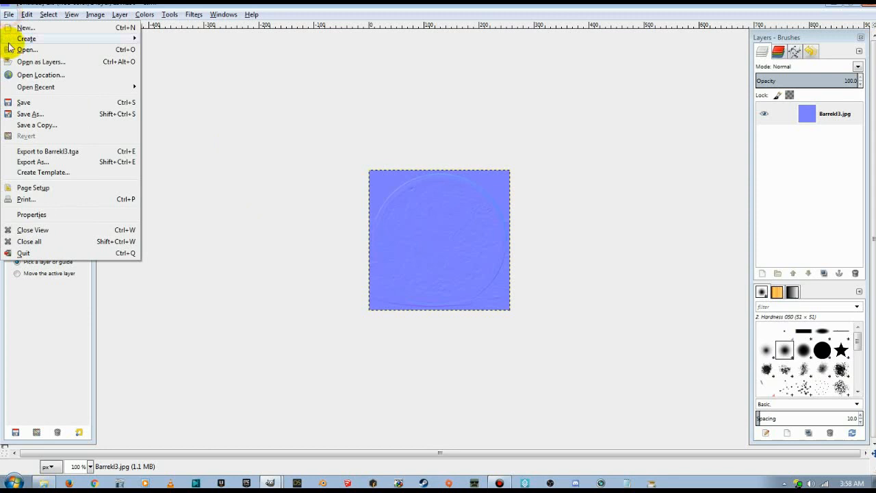
Export the Barrekl3 normal map as Barrekl3_N.tga into the InDust-1 folder.
click(33, 161)
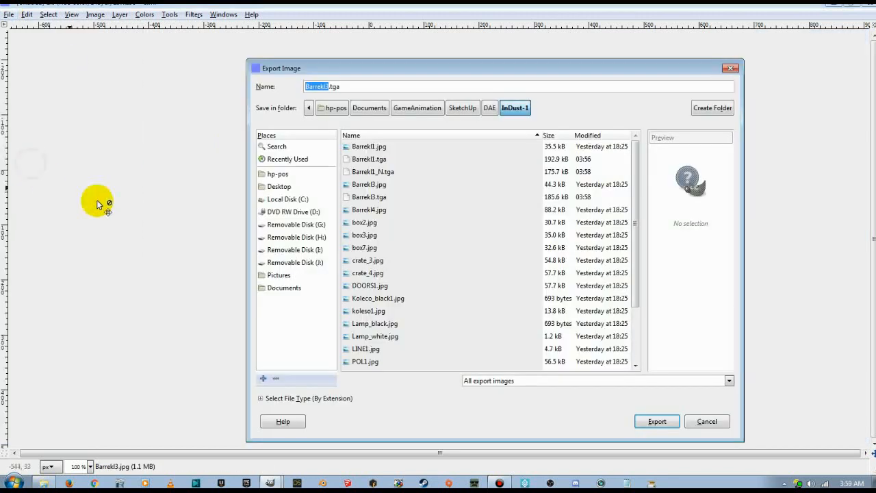
click(327, 87)
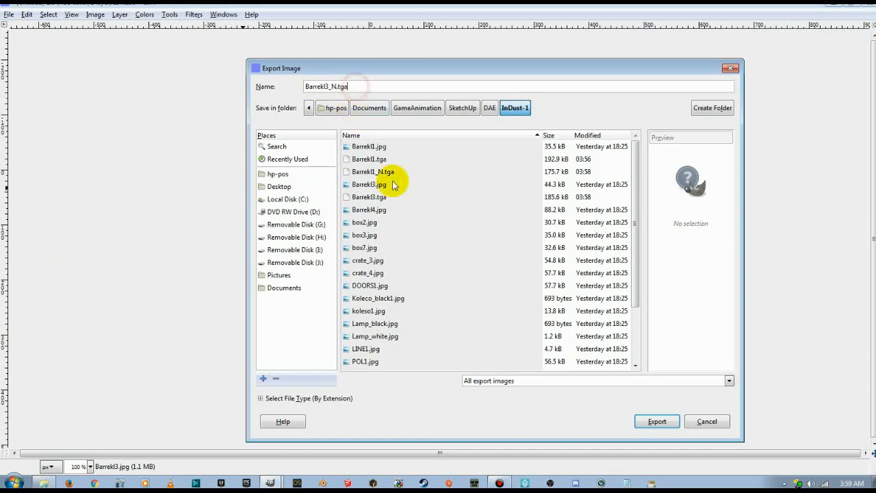
click(642, 420)
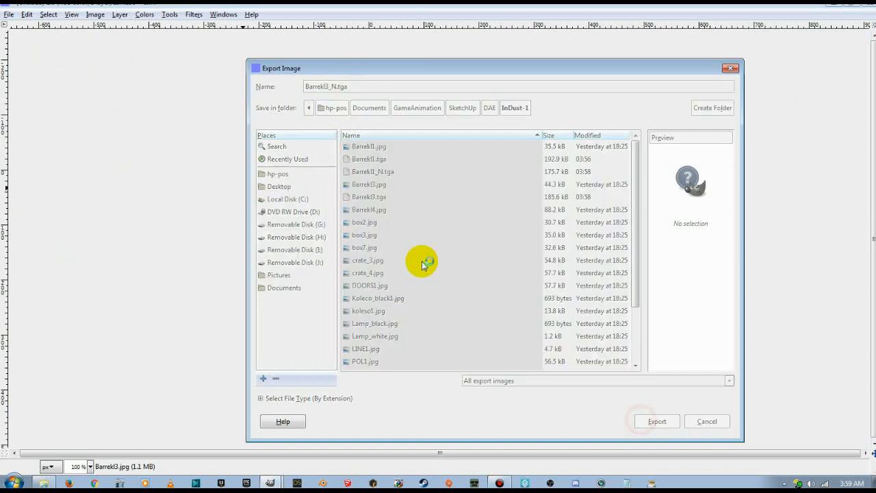
click(442, 281)
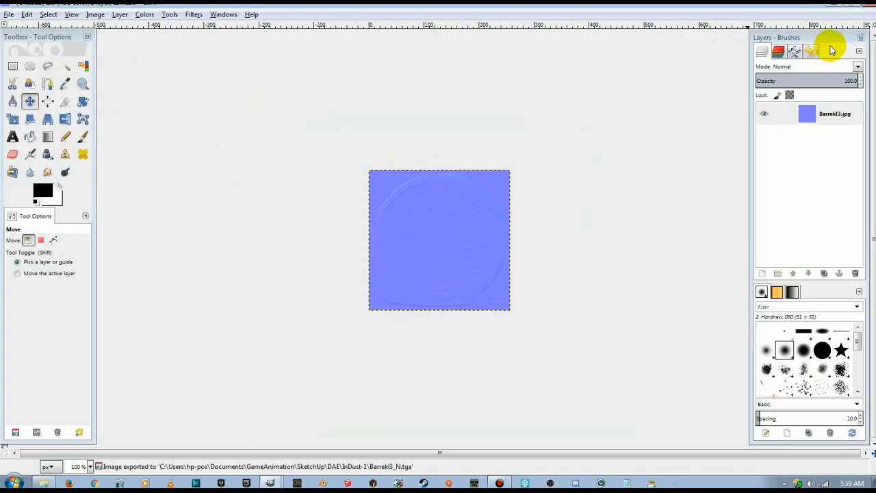
Close the Barrekl3 image, discarding its changes, and maximize the Barrekl4 image window.
click(863, 6)
click(452, 310)
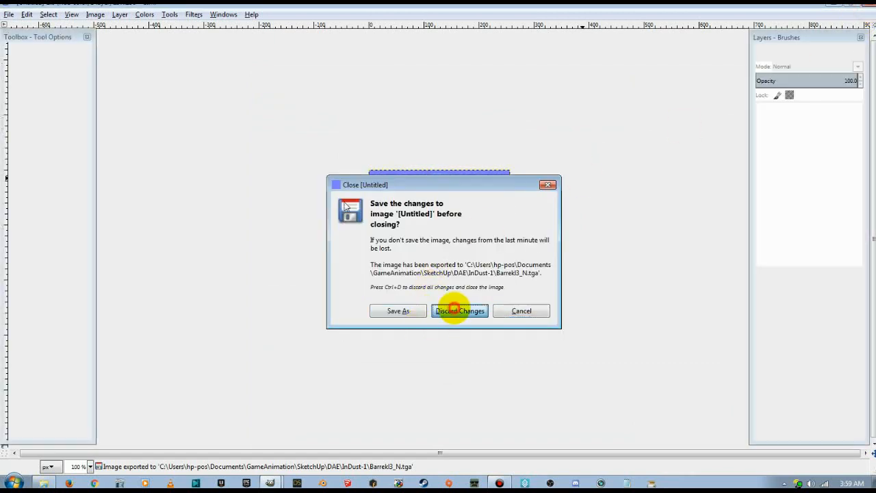
drag(246, 62, 479, 75)
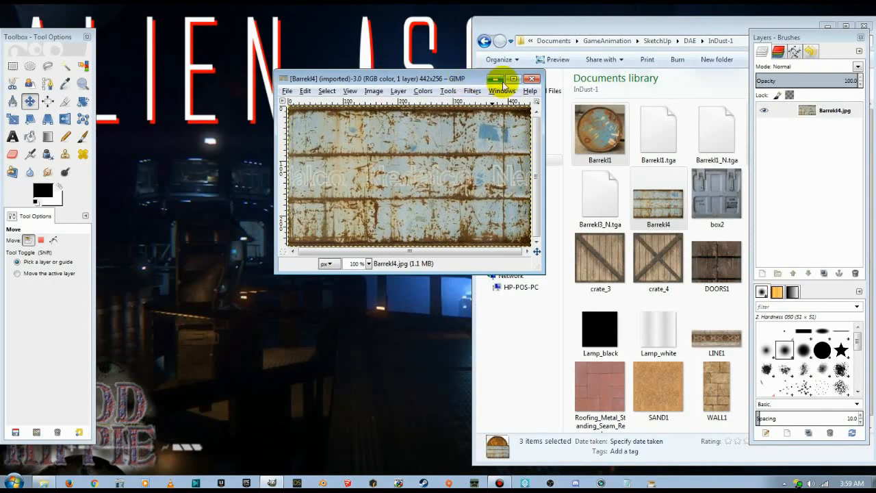
click(508, 81)
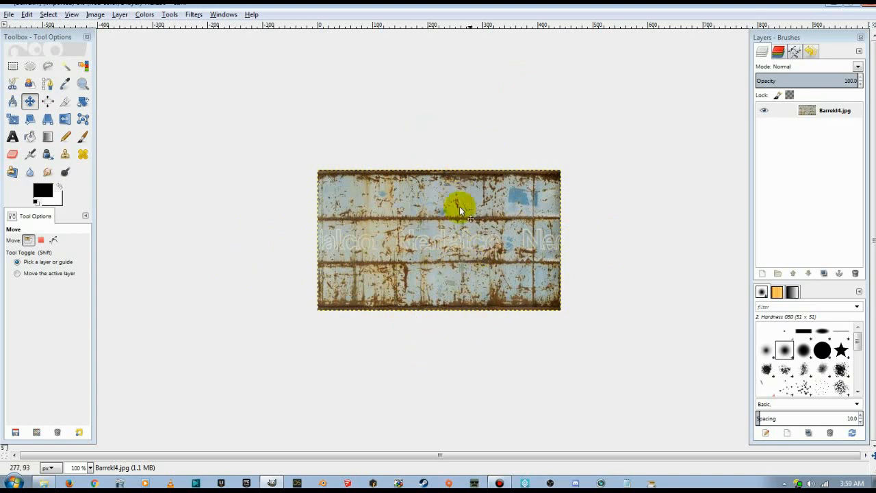
Try to scale the Barrekl4 image to a width of 256 px with its proportions linked.
click(95, 14)
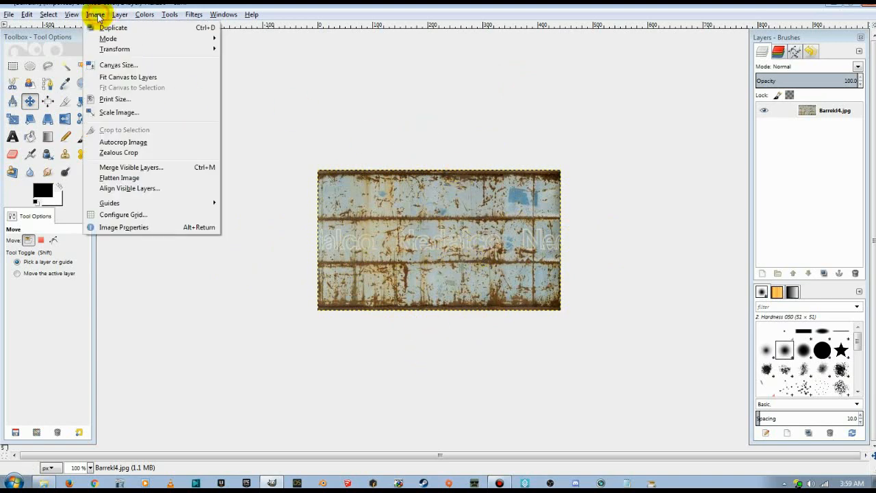
click(118, 113)
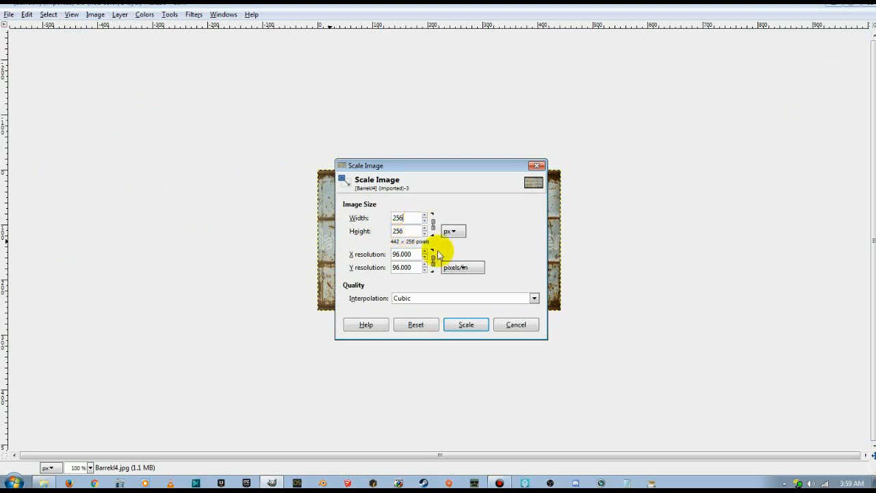
click(457, 323)
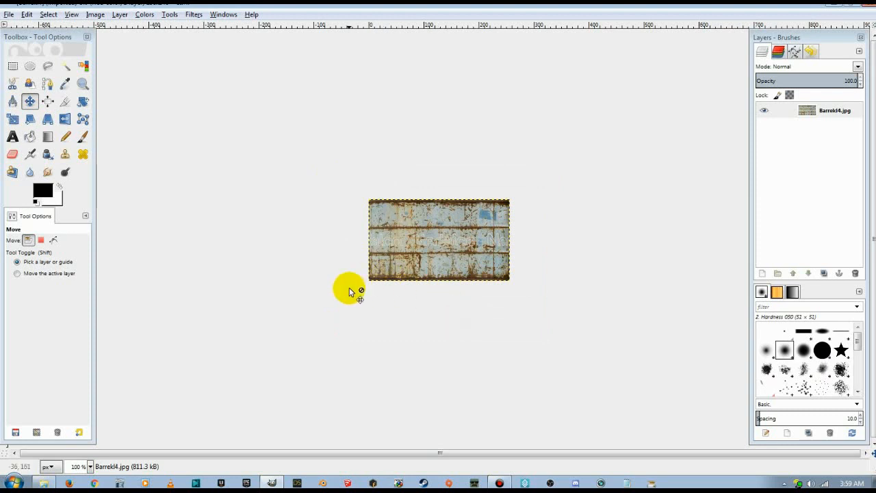
click(95, 13)
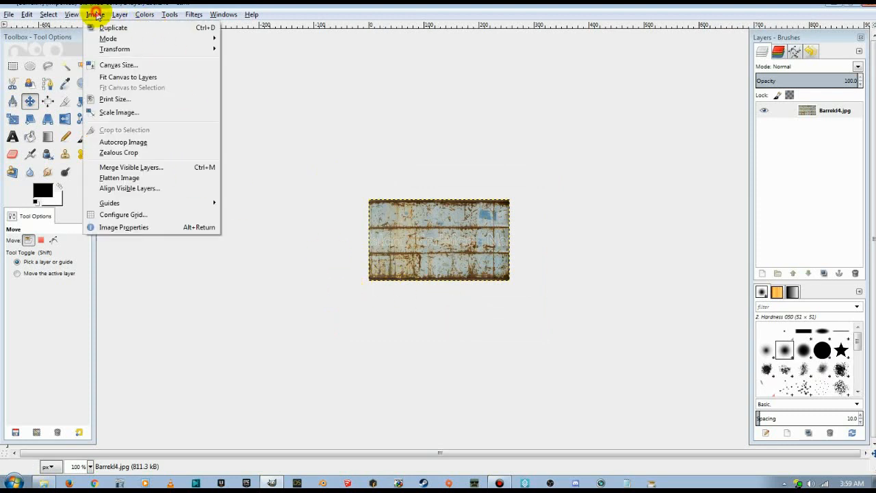
click(118, 112)
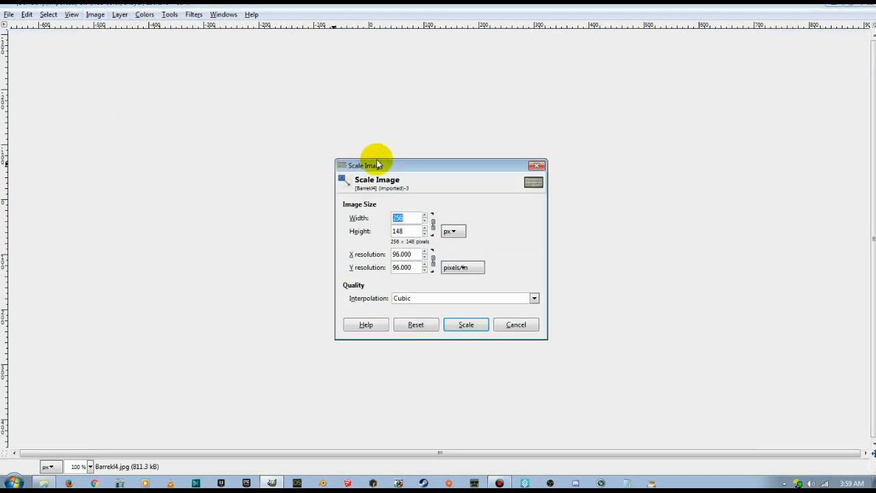
click(478, 325)
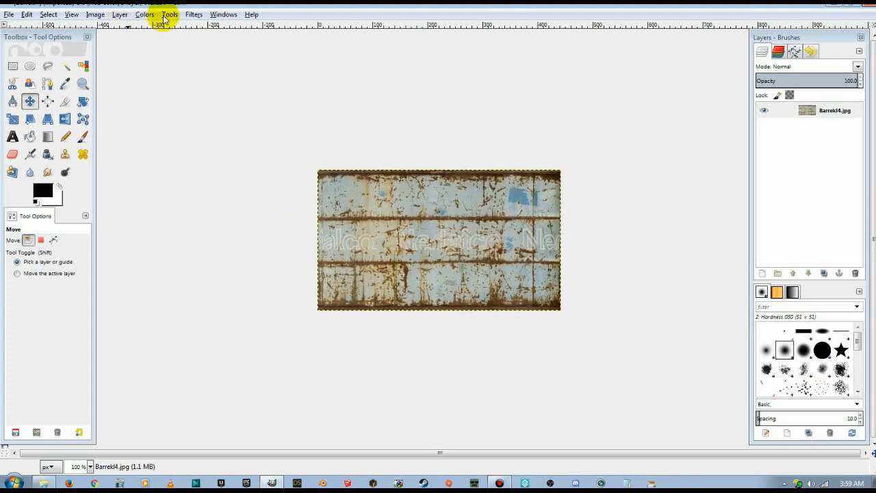
Scale the Barrekl4 image to 256 × 256 px with width and height unlinked.
click(97, 15)
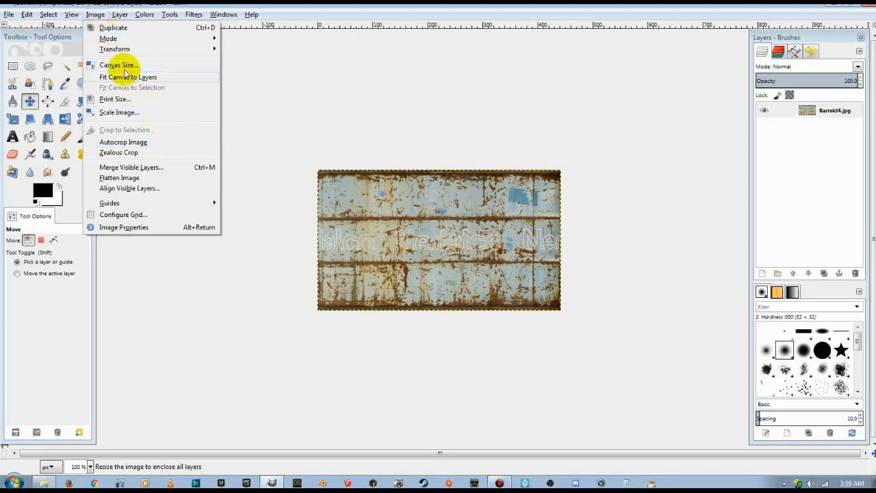
click(119, 112)
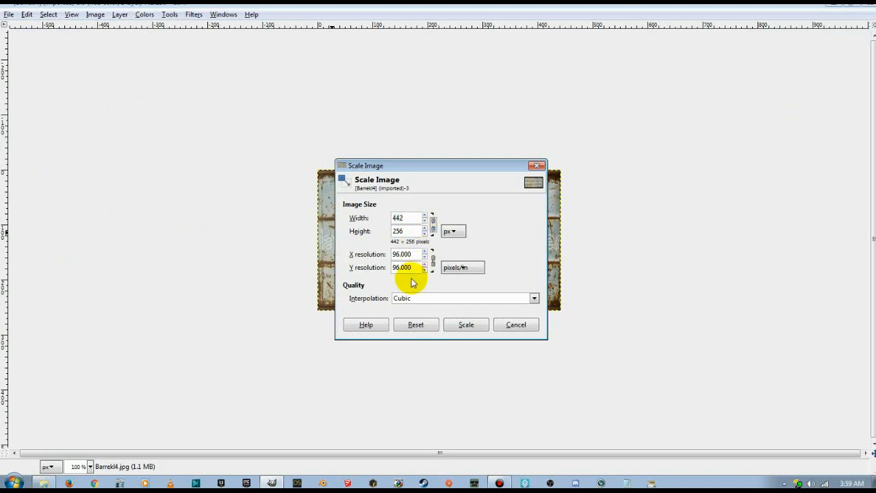
double_click(407, 218)
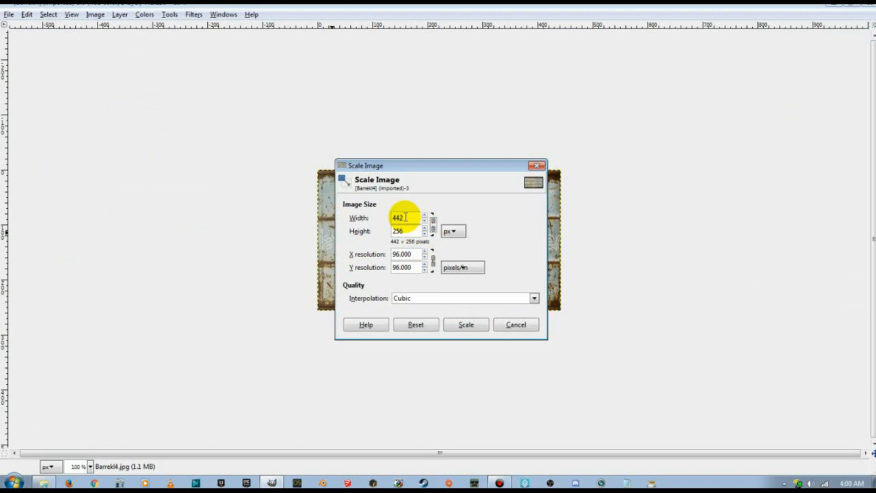
double_click(397, 217)
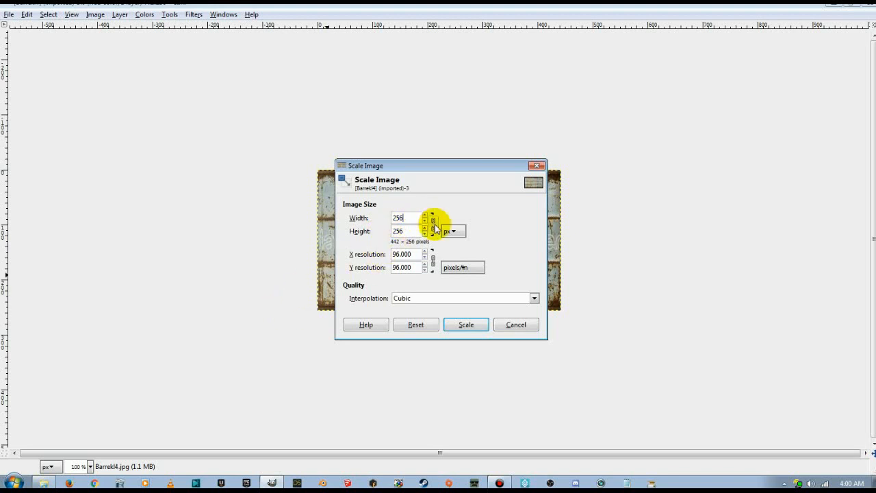
click(465, 325)
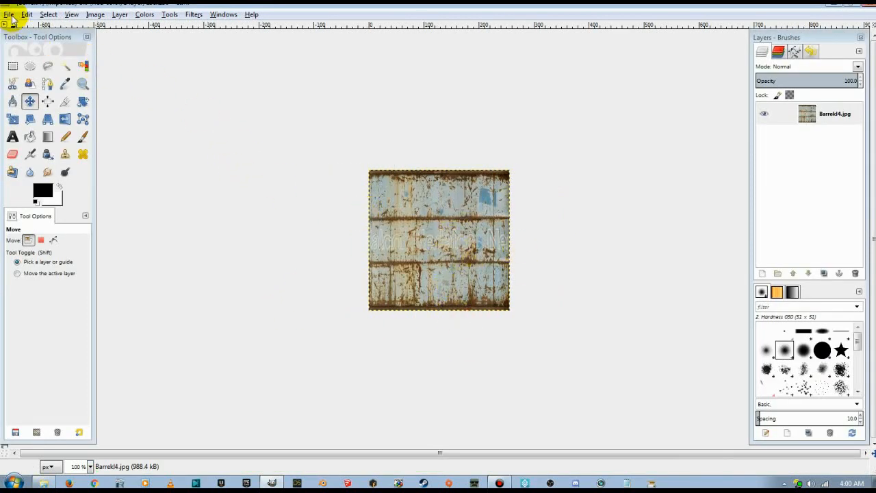
Export the scaled image as Barrekl4.tga into the InDust-1 folder with RLE compression and a bottom-left origin.
click(9, 15)
click(24, 162)
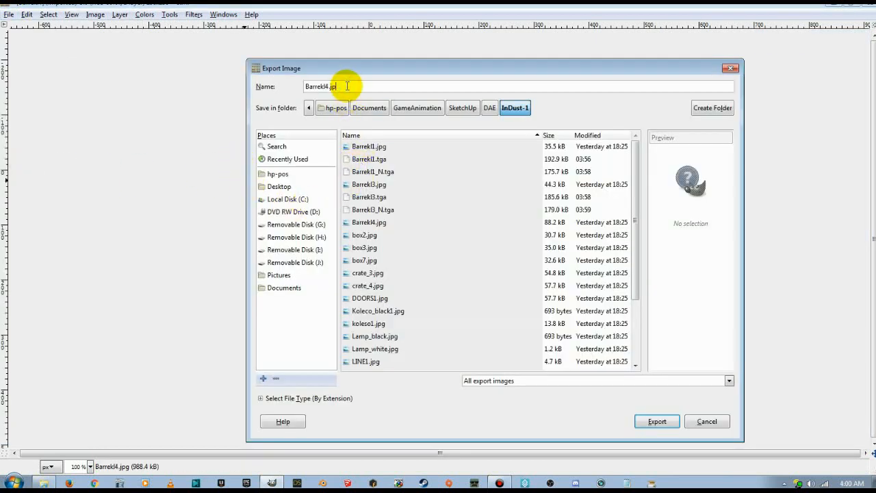
text(tg)
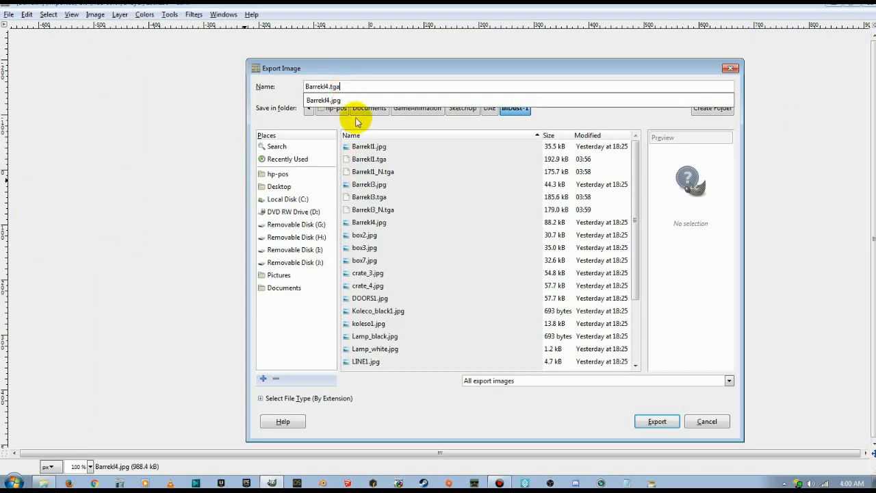
text(a)
key(Return)
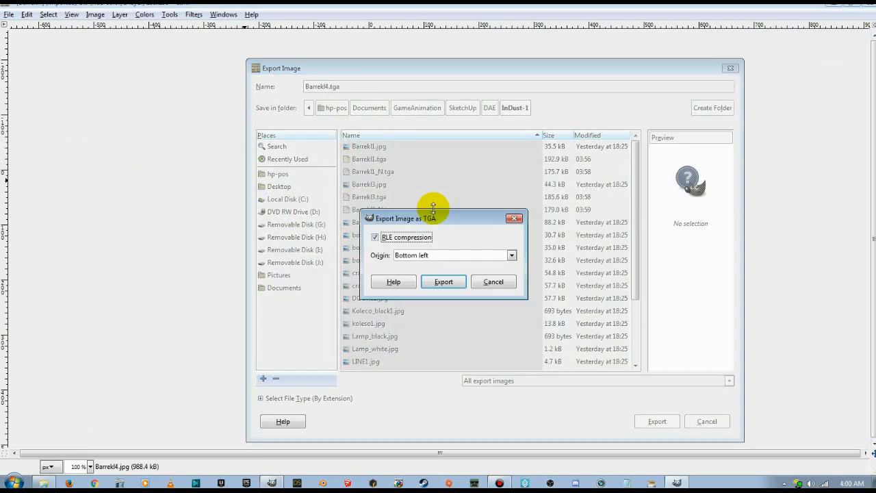
key(Return)
Repeat the Normalmap filter on the Barrekl4 image and export the result as Barrekl4_N.tga into the InDust-1 folder.
click(197, 15)
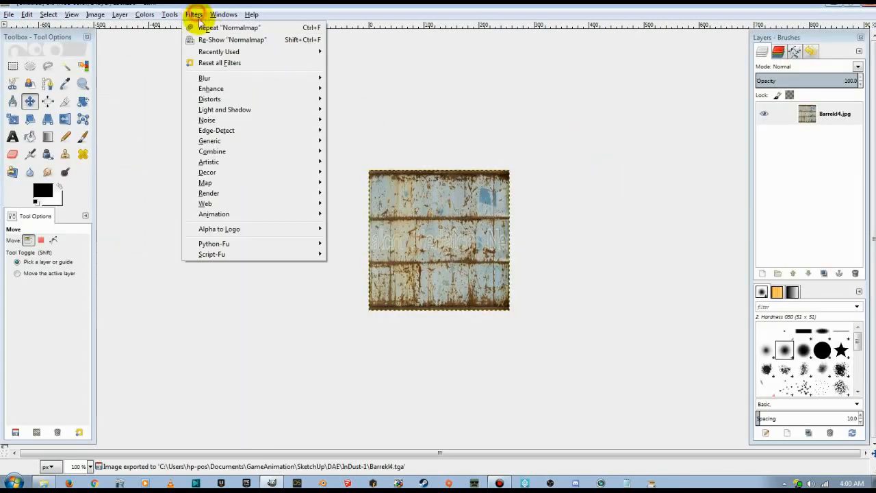
click(205, 27)
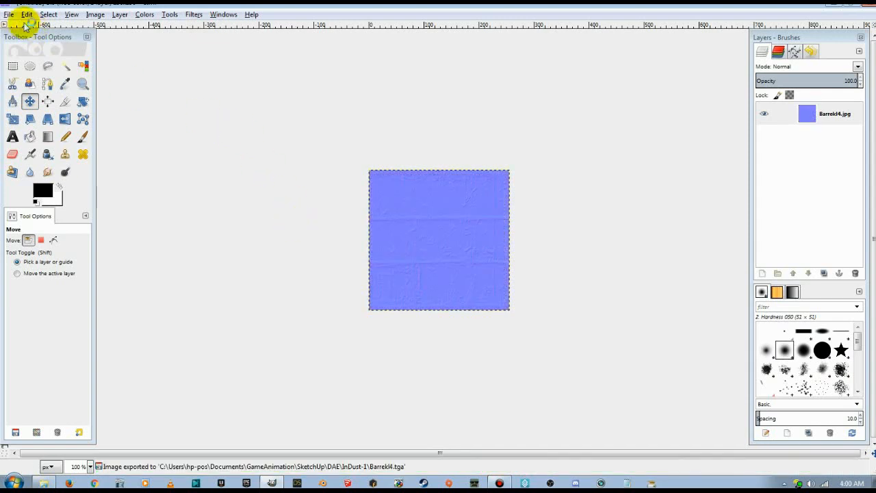
click(9, 14)
click(33, 162)
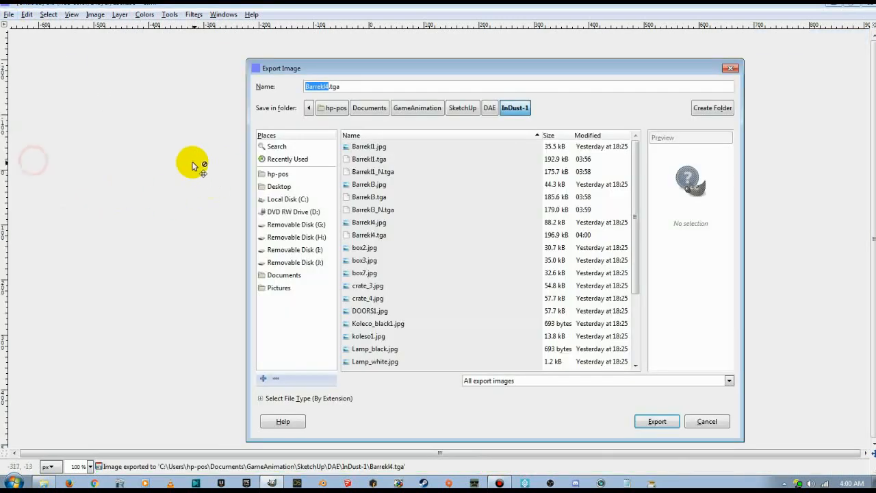
click(323, 87)
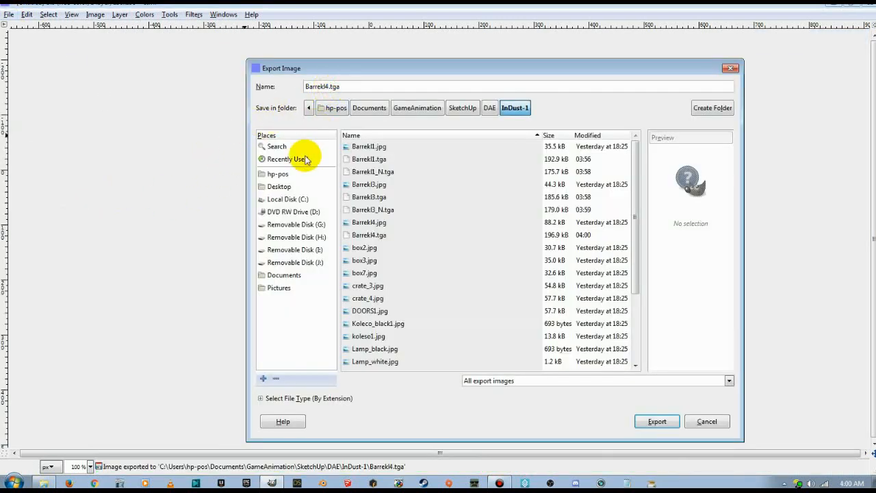
text(_N)
key(Return)
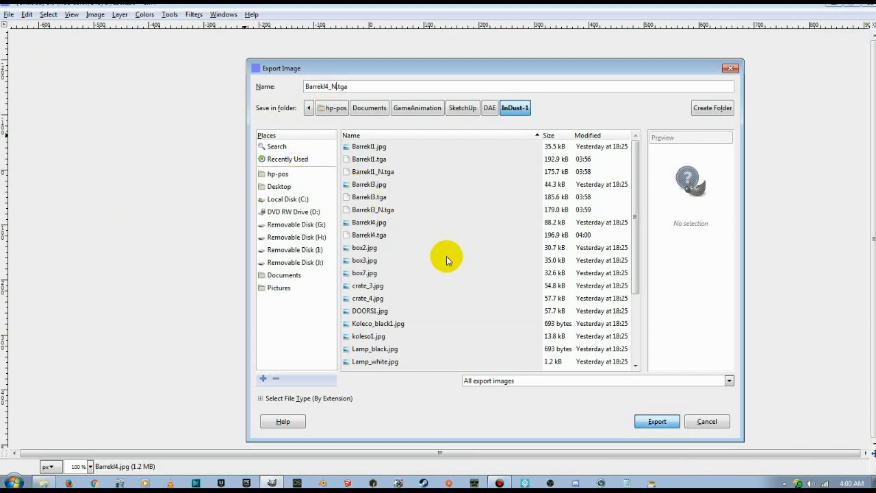
key(Return)
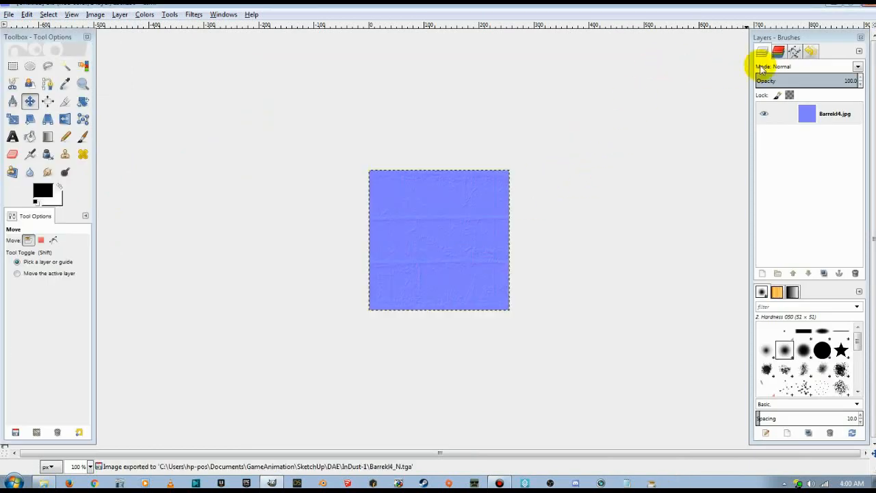
Close the Barrekl4 image, discarding its changes, and open Barrekl1.tga, Barrekl1_N.tga, Barrekl3.tga and Barrekl3_N.tga from the InDust-1 folder in GIMP.
click(863, 5)
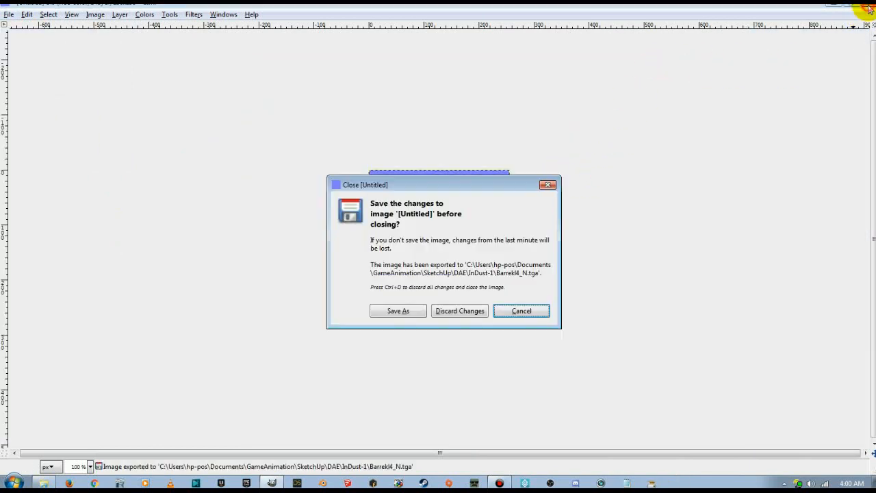
click(456, 311)
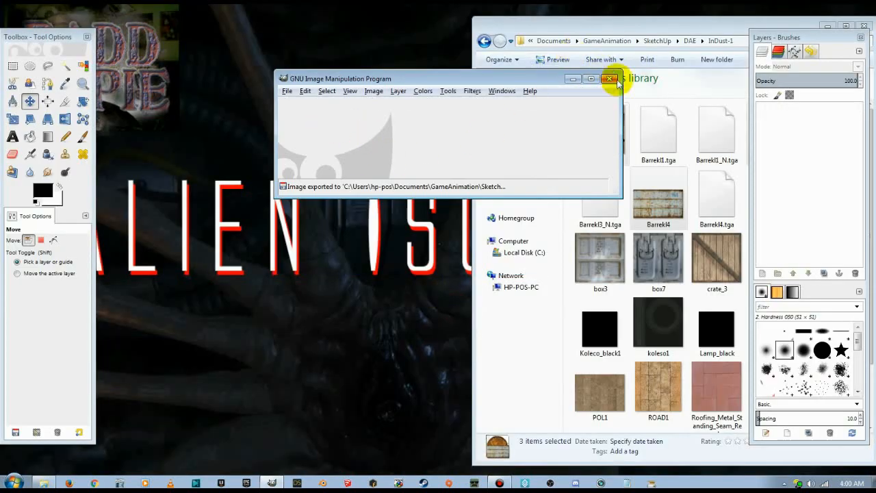
click(659, 140)
click(716, 141)
ctrl+click(830, 130)
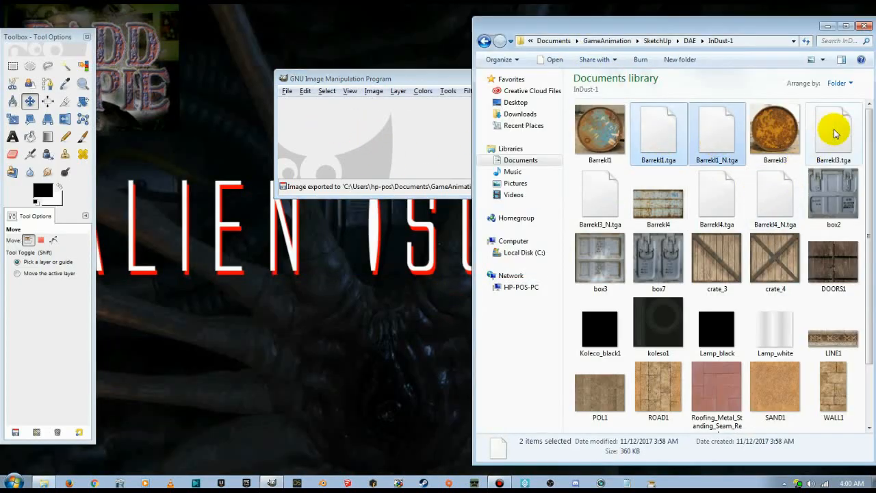
ctrl+click(595, 198)
drag(655, 135, 410, 155)
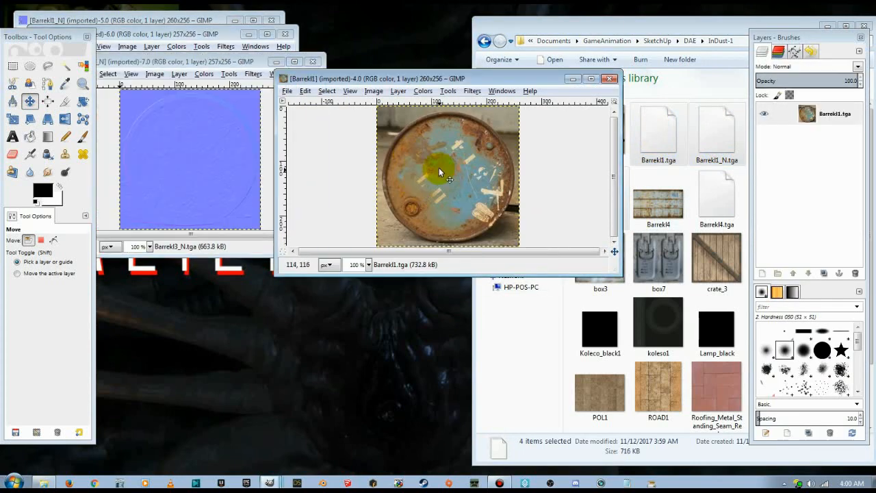
Maximize the Barrekl1.tga image and scale it to 256 × 256 px with width and height unlinked.
click(591, 78)
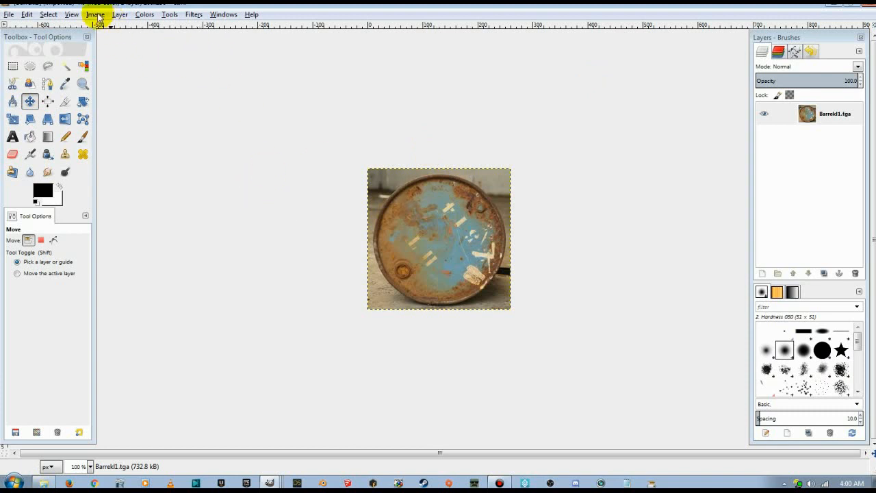
click(94, 15)
click(120, 112)
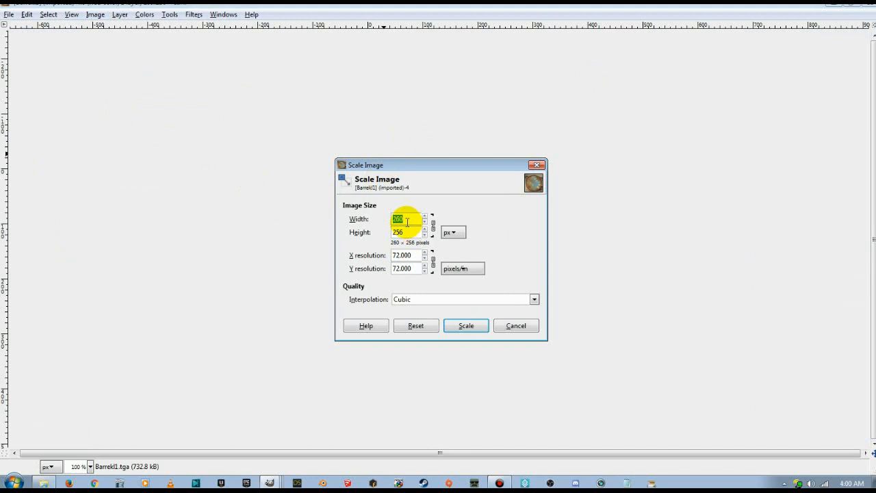
click(433, 226)
drag(407, 221, 375, 219)
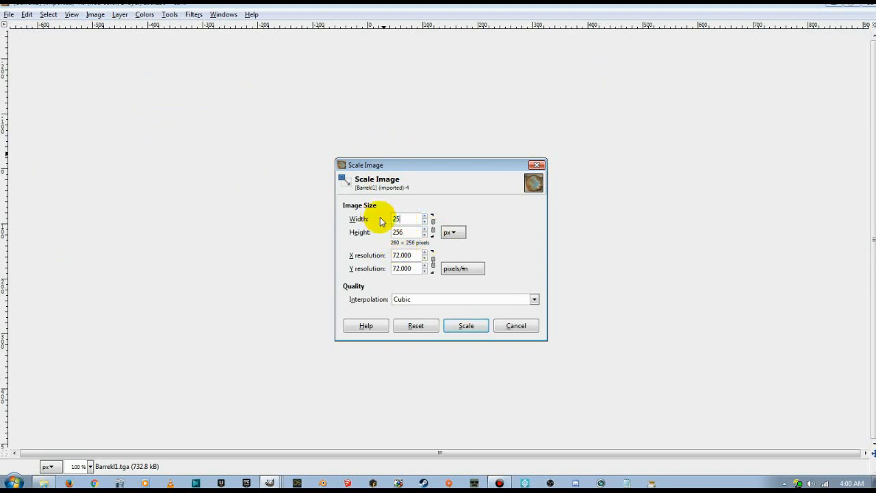
click(463, 323)
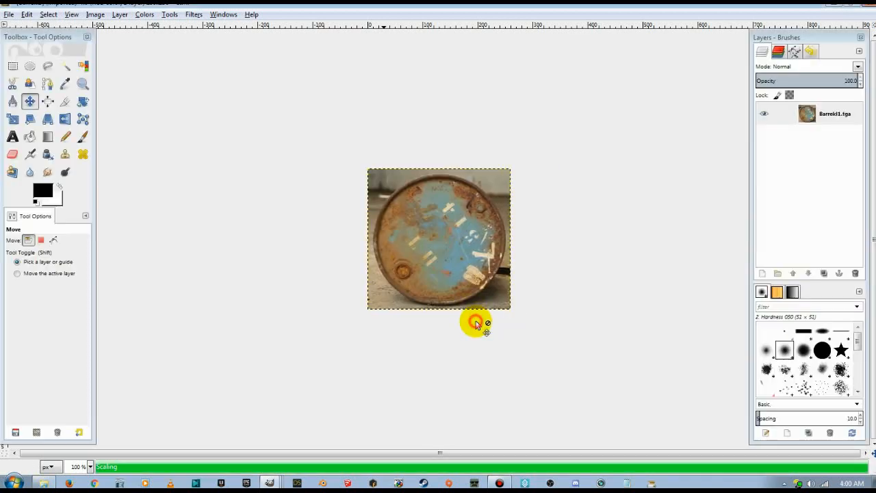
Overwrite Barrekl1.tga with the scaled image and close it, discarding the unsaved changes.
click(9, 13)
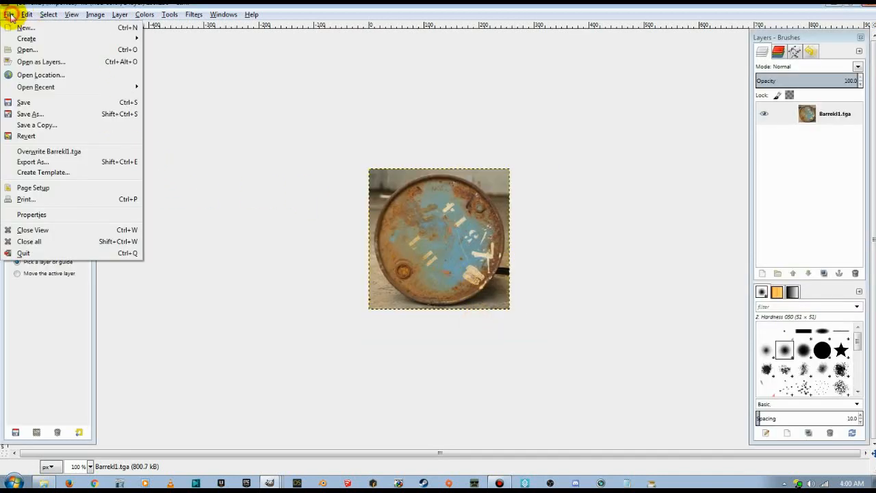
click(55, 152)
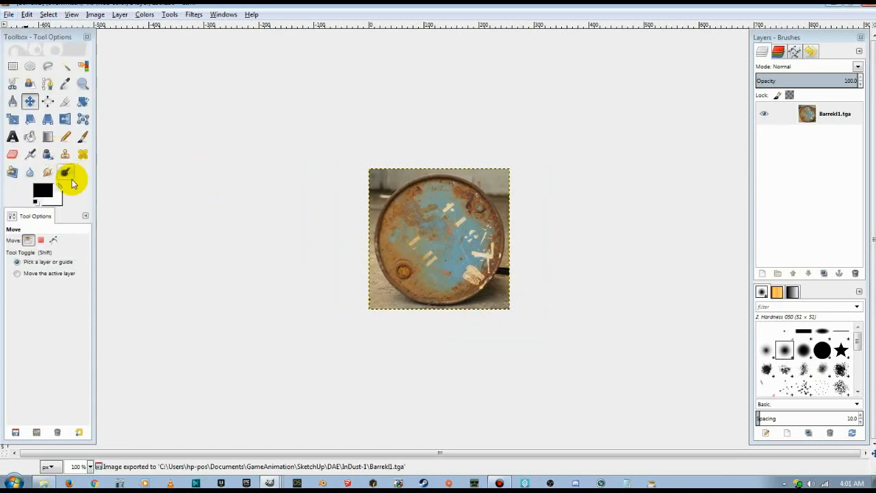
click(869, 12)
click(460, 309)
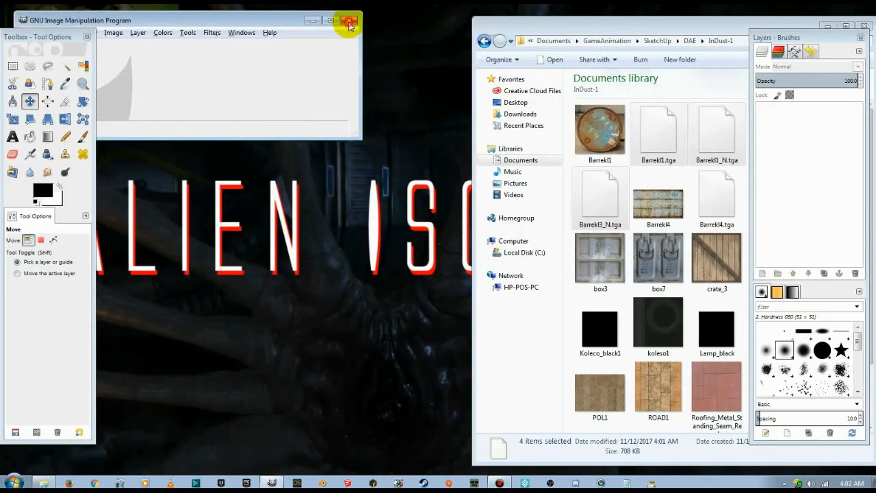
Close the empty GIMP window and move the InDust-1 folder window to the middle of the desktop.
click(349, 23)
drag(750, 28, 479, 25)
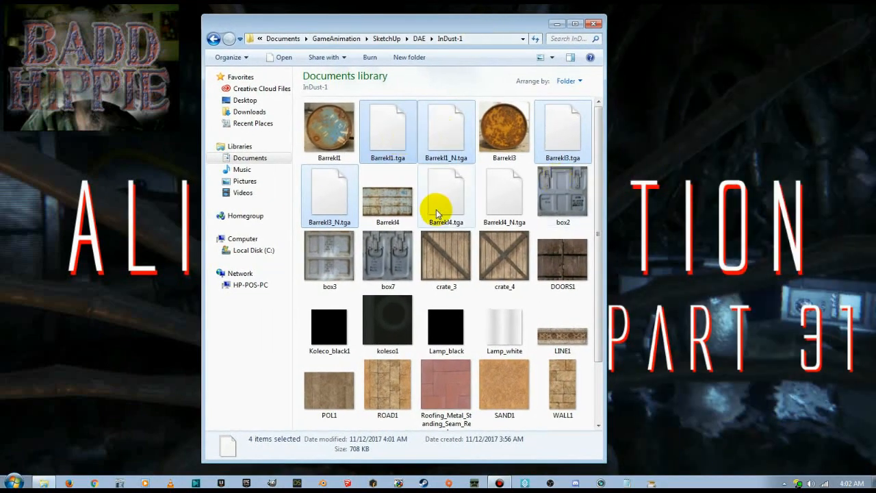
Inspect the Barrekl4.tga, Barrekl4_N.tga, DOORS1 and LINE1 files in the InDust-1 folder.
click(436, 210)
click(504, 200)
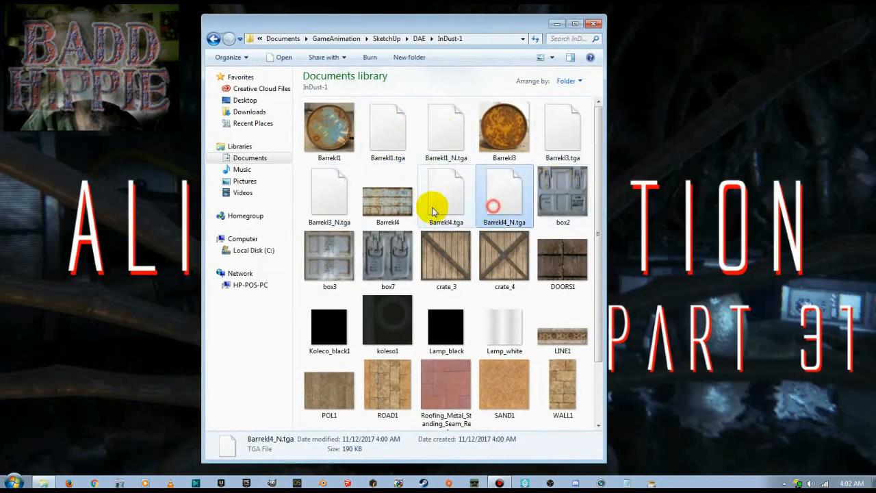
click(563, 274)
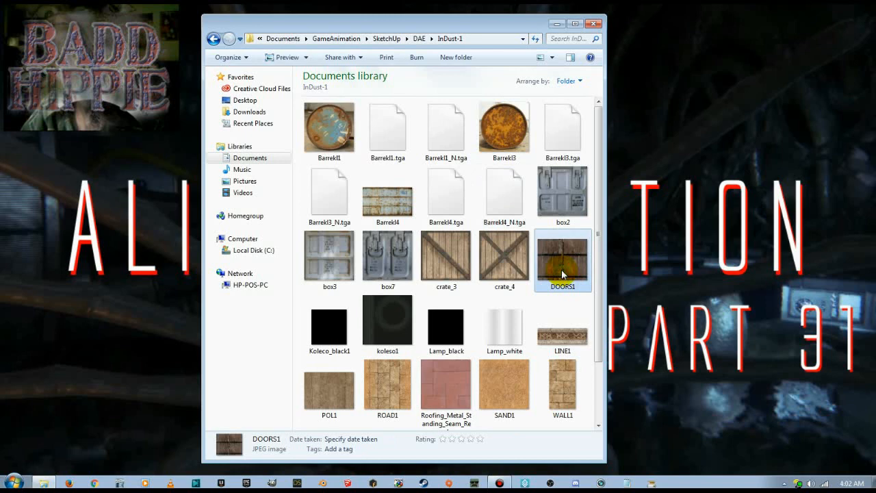
click(562, 342)
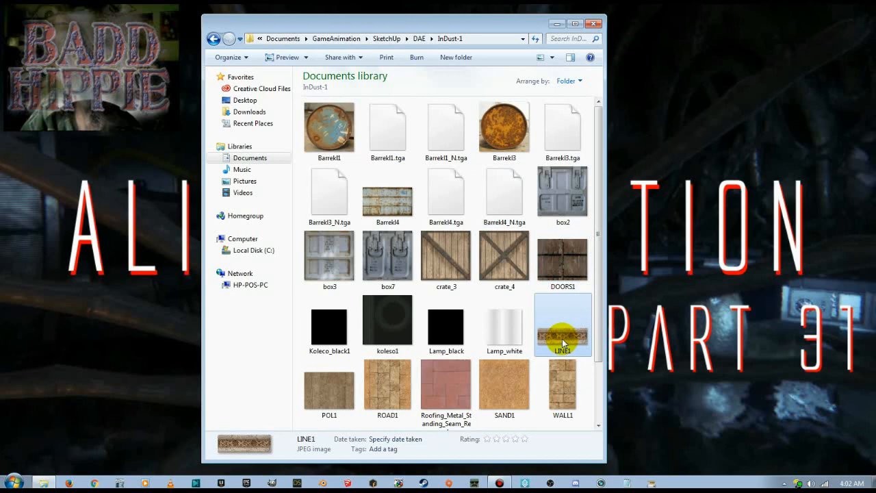
Close the InDust-1 folder window and open the recent map InDust_1.udk in the UDK editor.
click(561, 274)
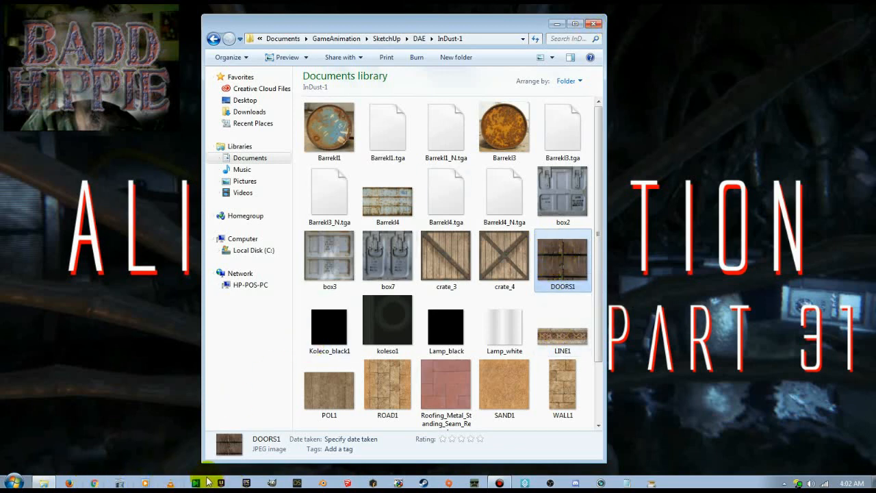
click(595, 23)
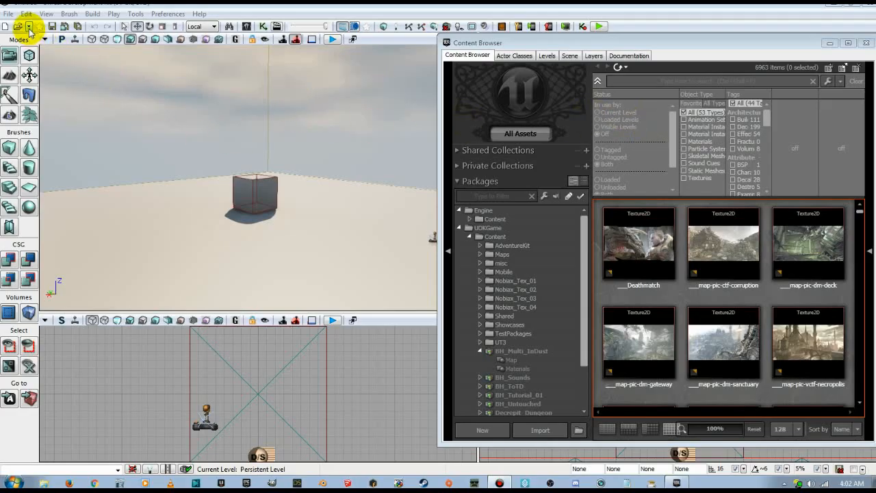
click(29, 26)
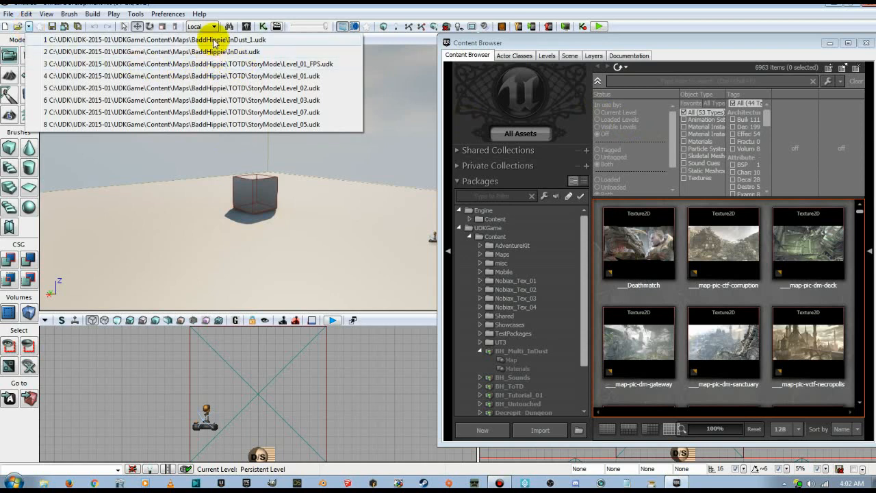
click(214, 41)
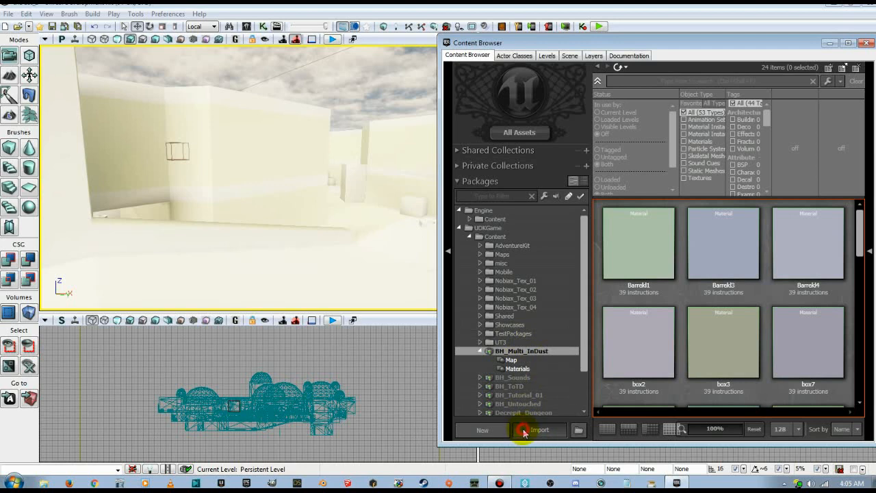
Start a package import with the Barrekl1 JPEG, Barrekl1.tga, Barrekl3.tga and Barrekl4.tga from the InDust-1 folder.
click(538, 430)
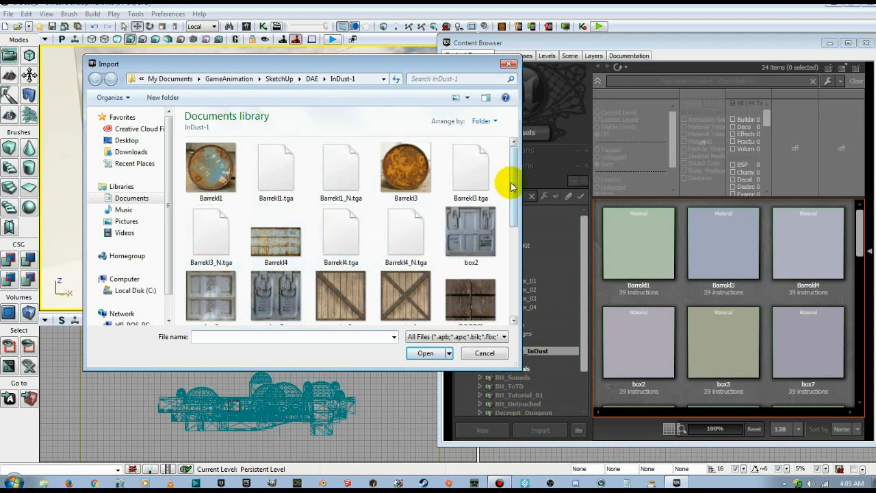
drag(513, 181, 513, 229)
click(470, 203)
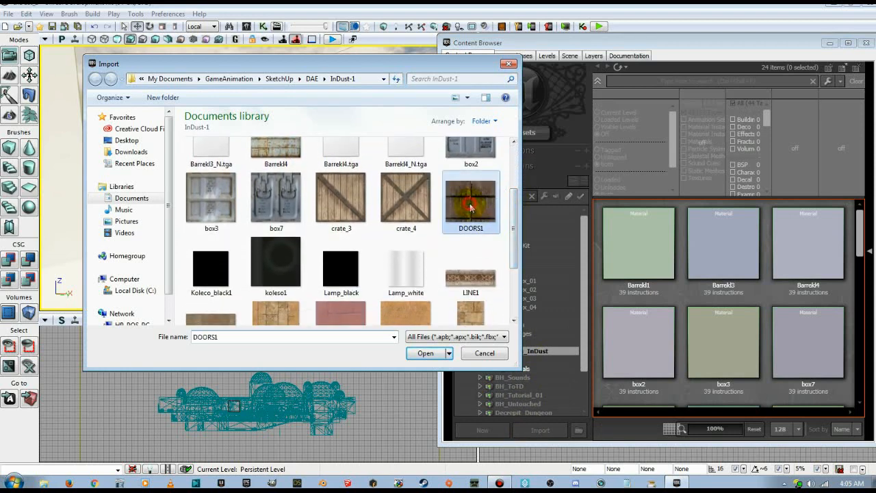
click(477, 278)
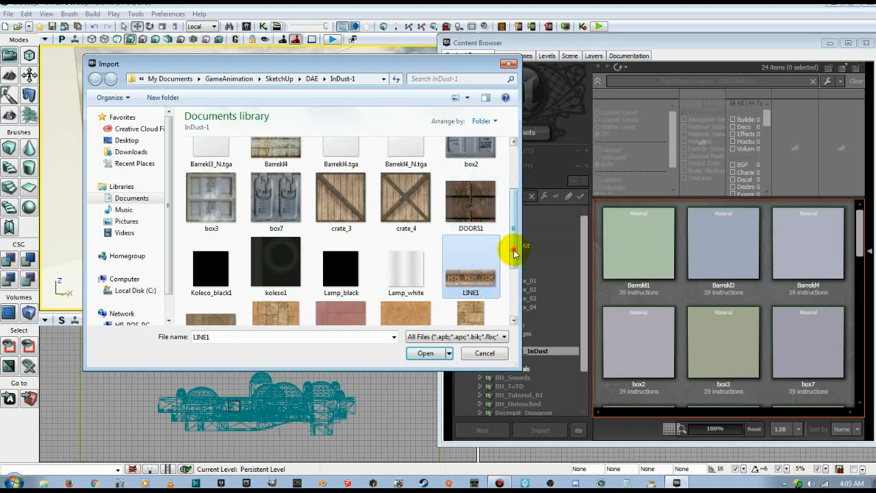
drag(513, 253, 517, 190)
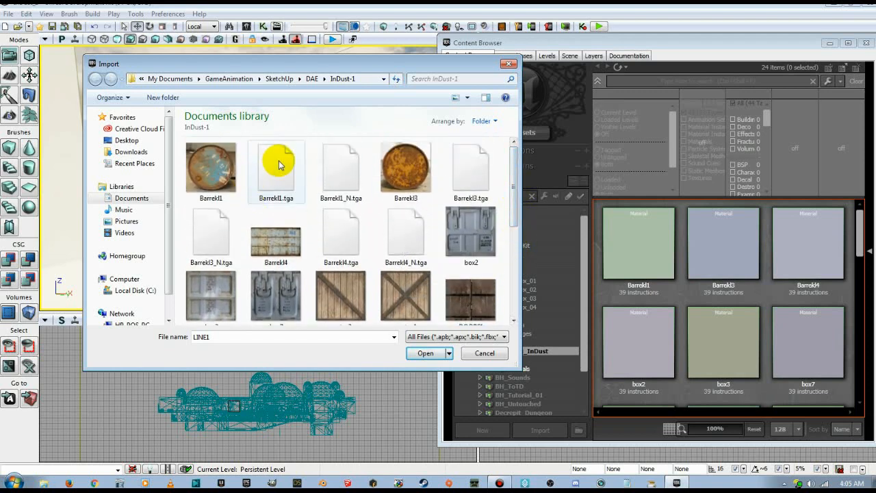
click(208, 180)
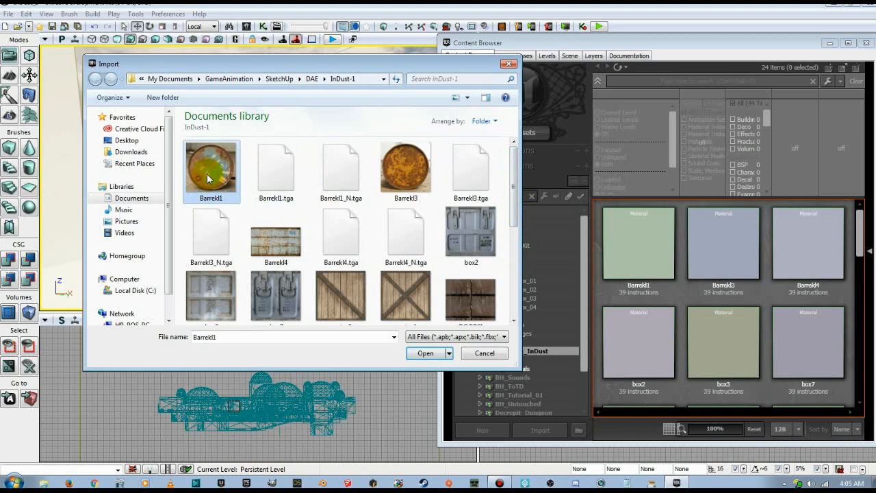
ctrl+click(268, 174)
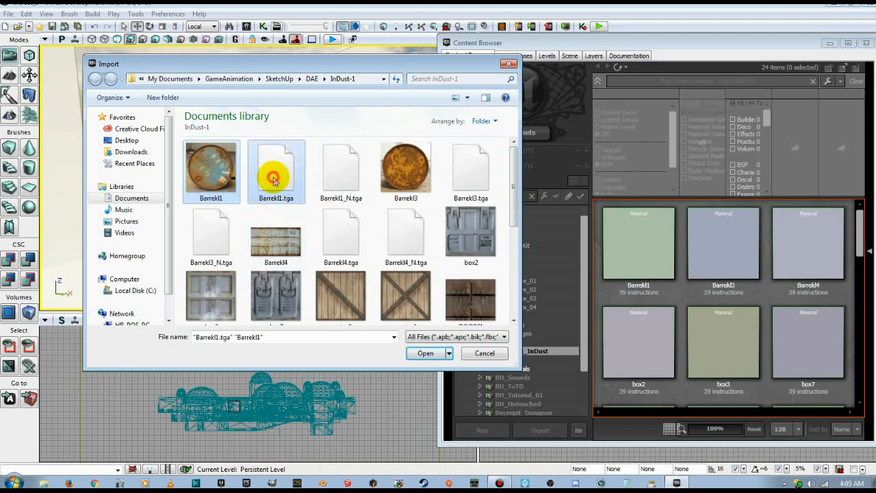
ctrl+click(469, 175)
ctrl+click(337, 243)
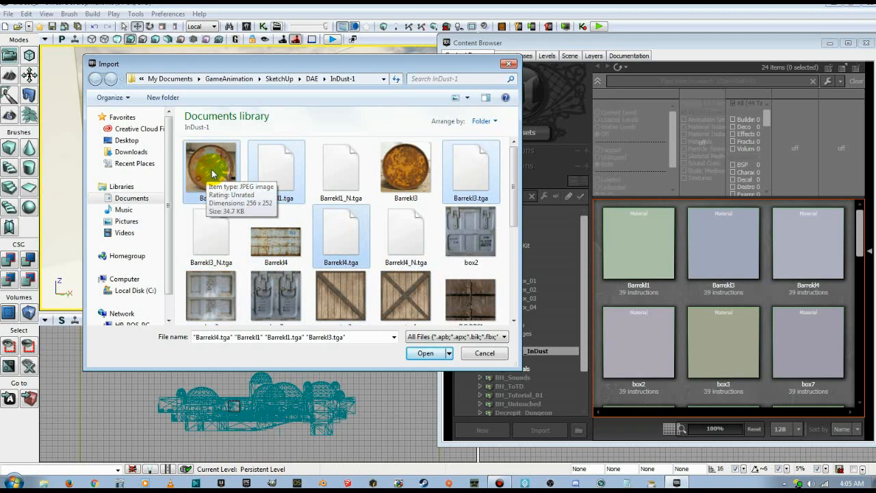
click(423, 353)
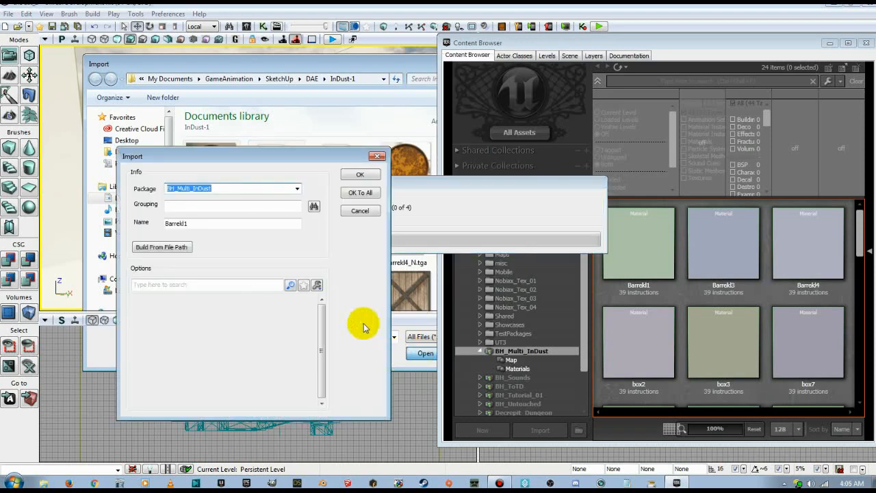
click(180, 206)
text(tex)
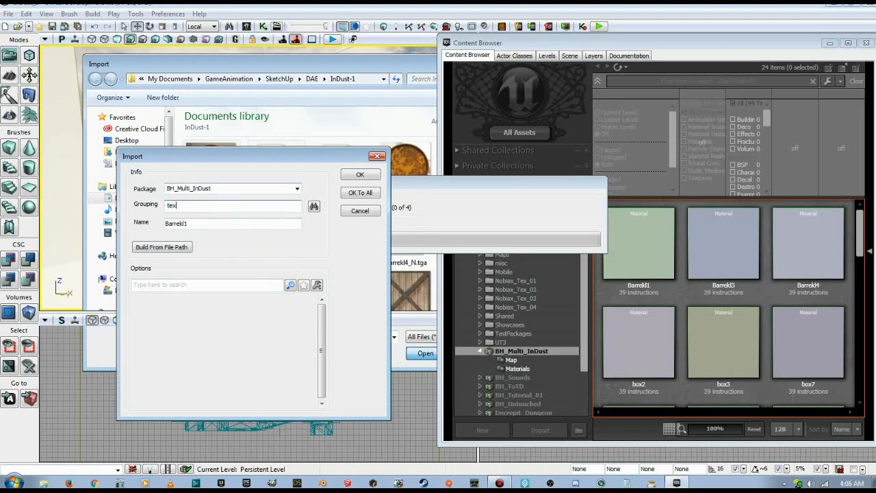
text(tures)
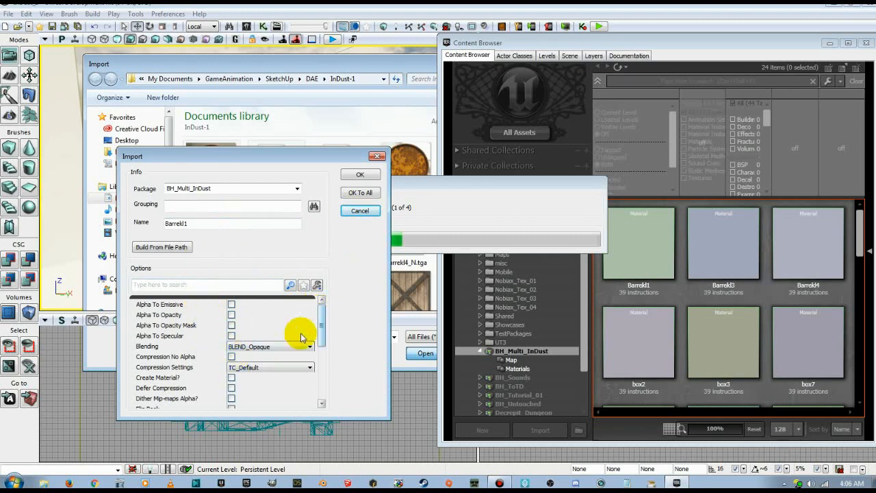
Import the Barrekl1, Barrekl3 and Barrekl4 TGA textures into BH_Multi_InDust with the grouping Textures.
mouse_move(321, 314)
mouse_down()
mouse_move(320, 370)
mouse_move(322, 316)
mouse_up()
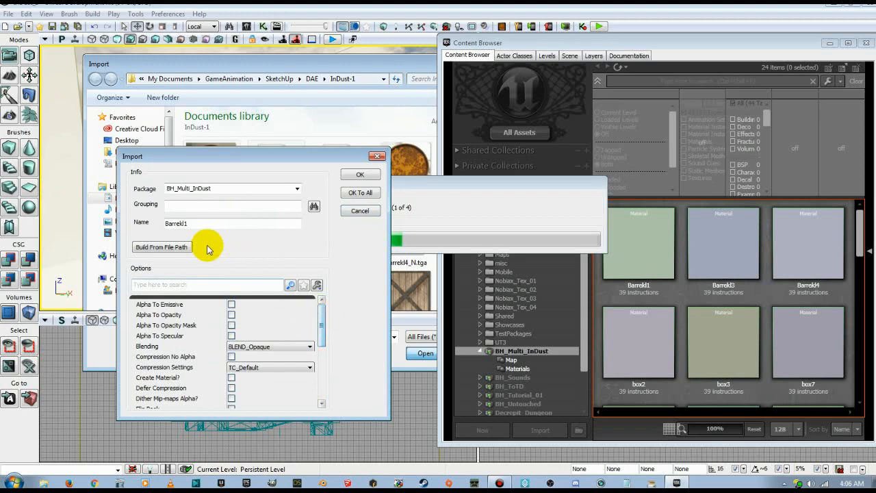
click(182, 203)
text(Textures)
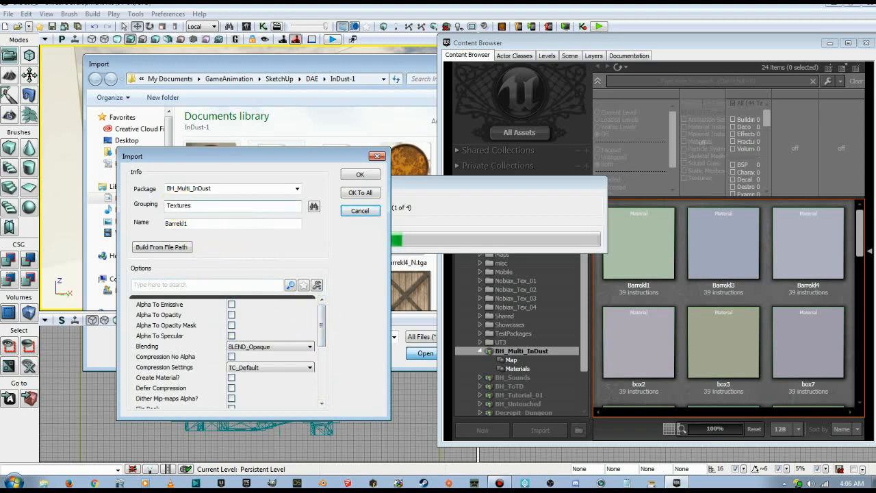
click(361, 176)
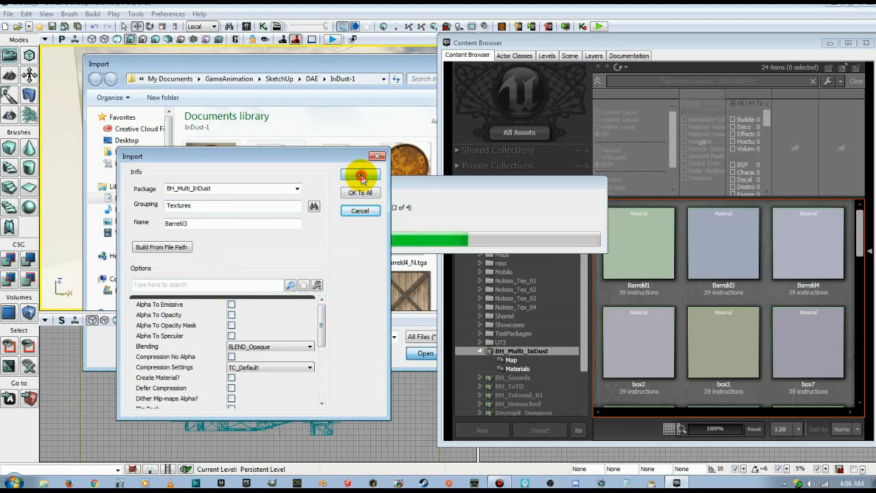
click(361, 175)
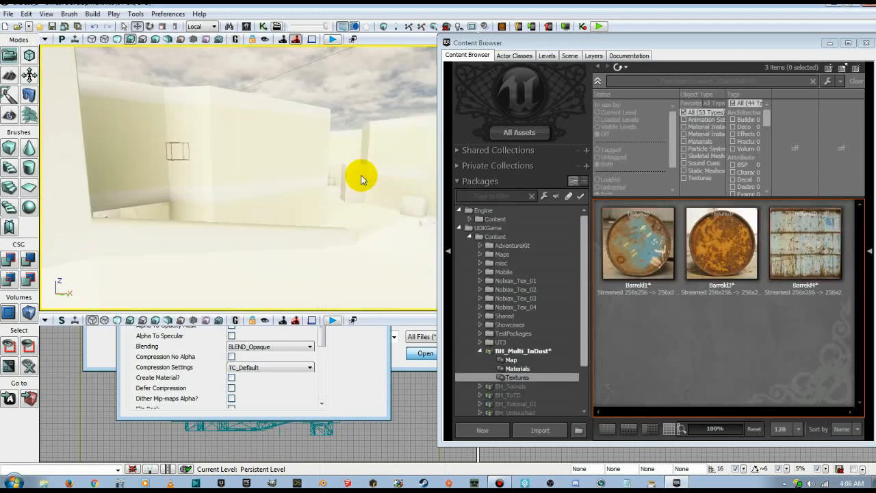
Check the imported barrel textures in the Textures group and save the BH_Multi_InDust package.
click(514, 377)
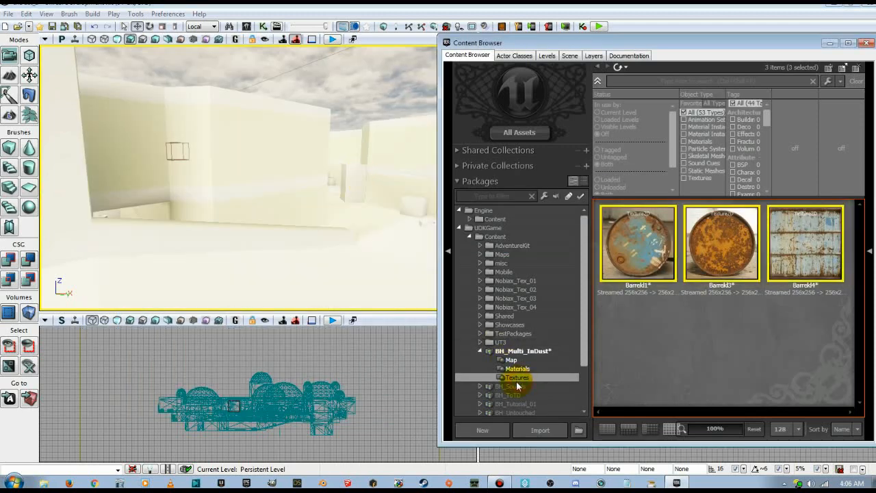
click(626, 257)
click(719, 255)
click(794, 256)
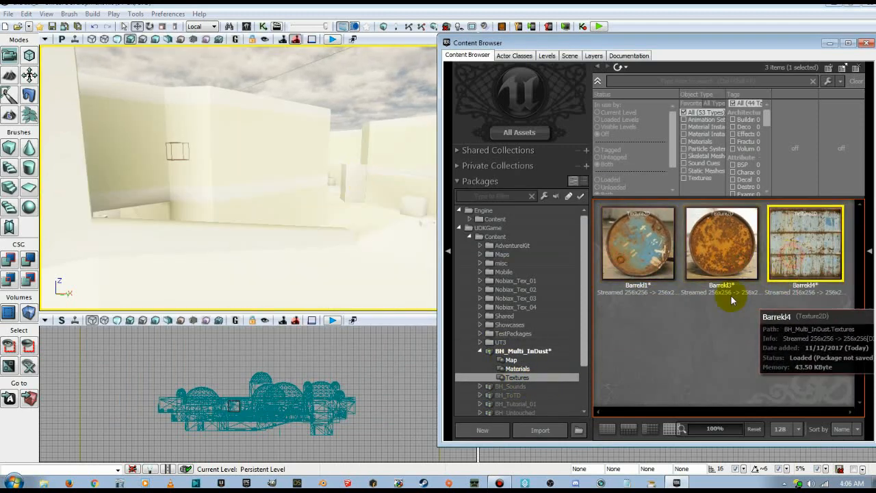
click(637, 247)
click(537, 353)
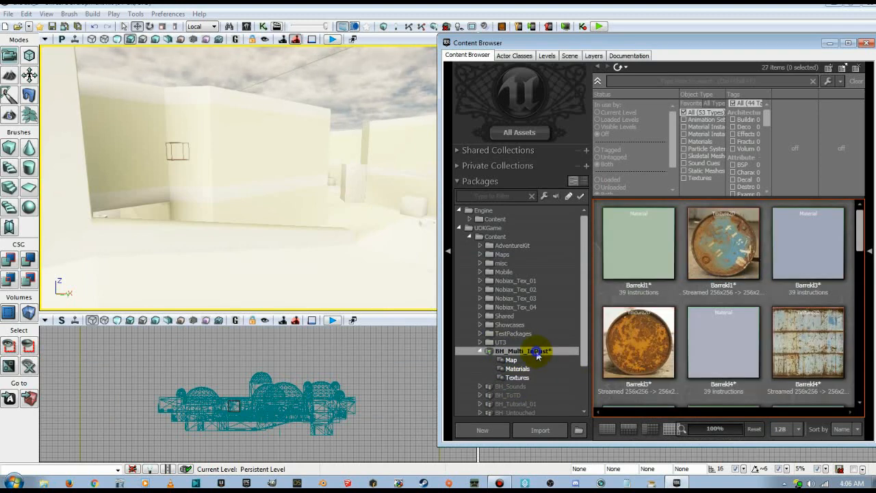
right_click(540, 357)
click(557, 227)
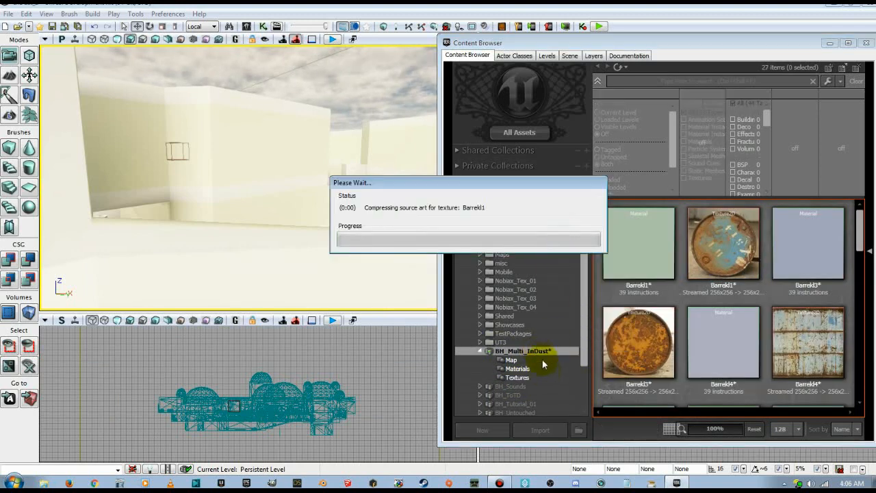
Start an import into the Textures group with Barrekl1_N.tga, Barrekl3_N.tga and Barrekl4_N.tga.
click(514, 378)
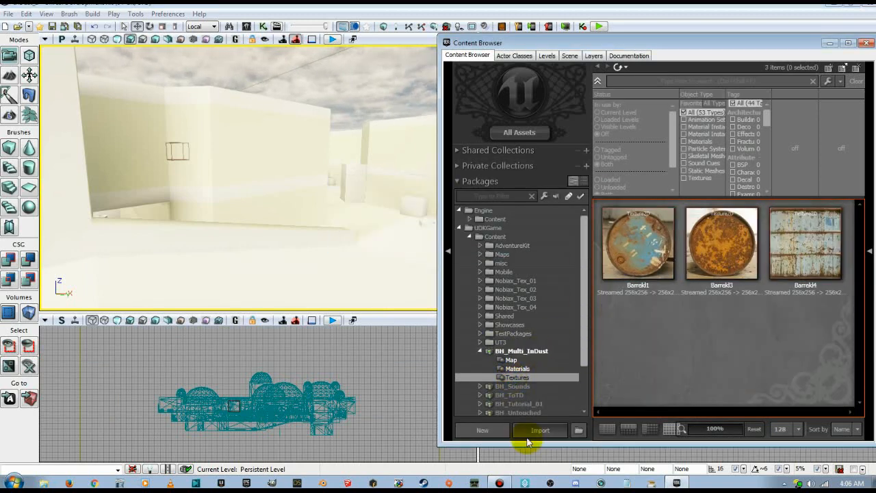
click(523, 437)
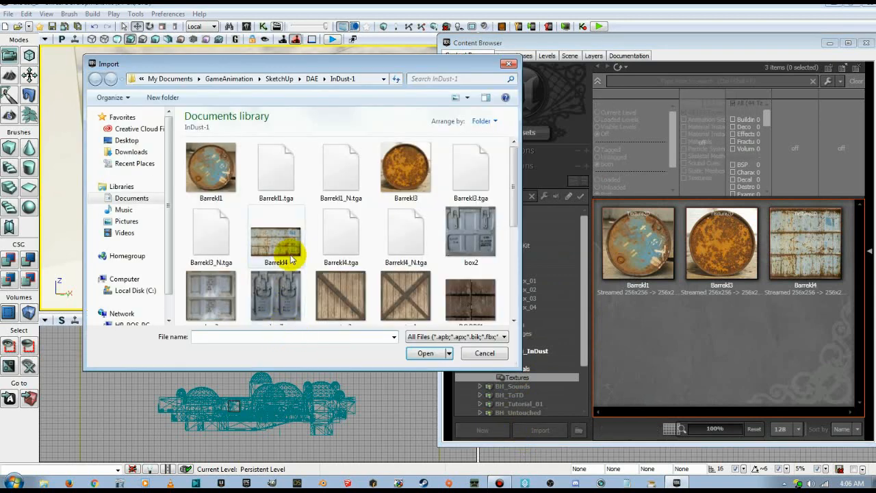
click(330, 173)
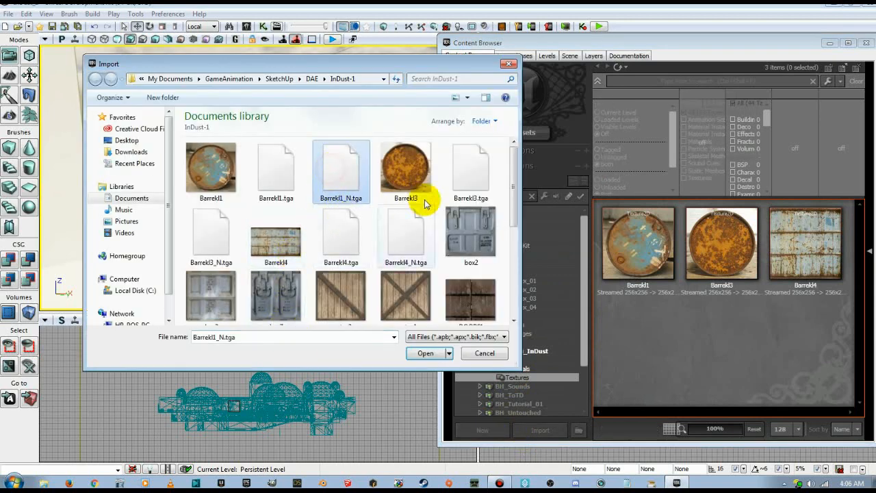
ctrl+click(212, 239)
ctrl+click(387, 248)
click(419, 352)
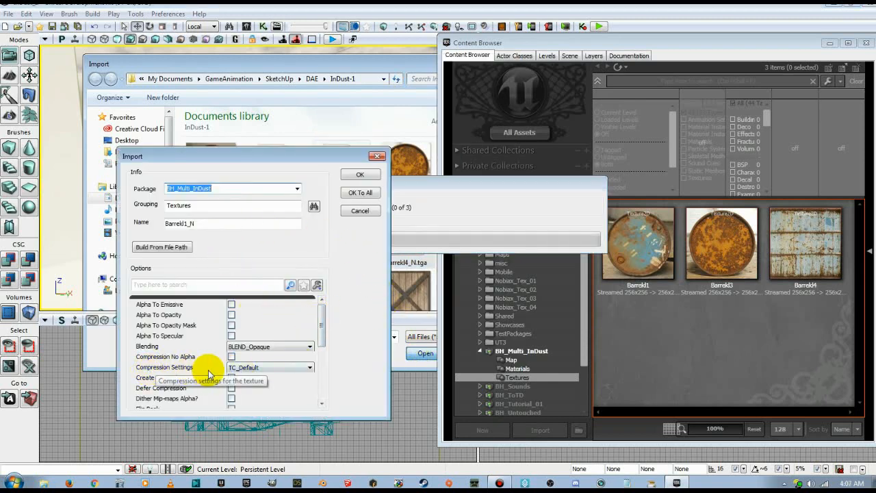
Set the compression settings to TC_Normalmap and import the three _N normal maps.
click(240, 368)
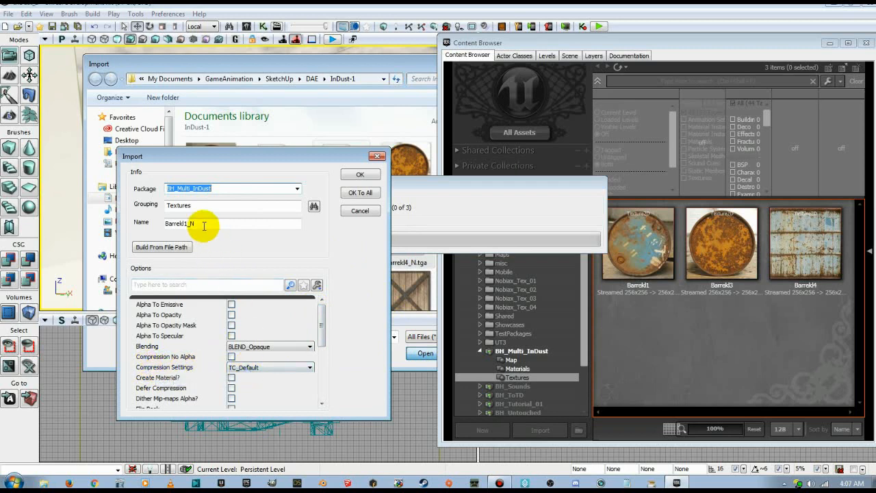
click(244, 371)
click(252, 376)
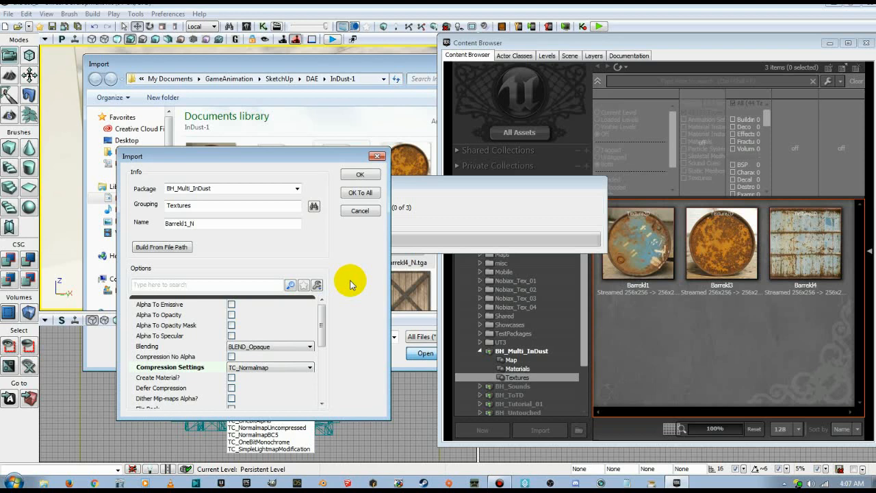
click(363, 175)
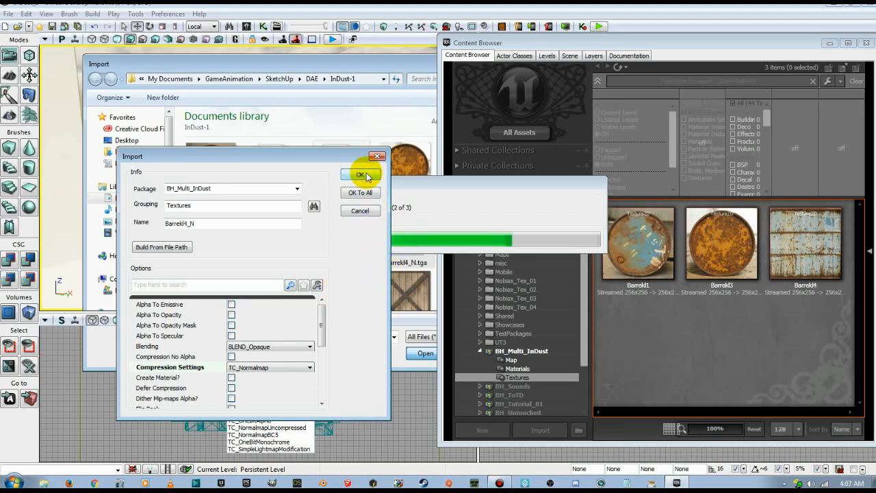
click(362, 176)
click(363, 176)
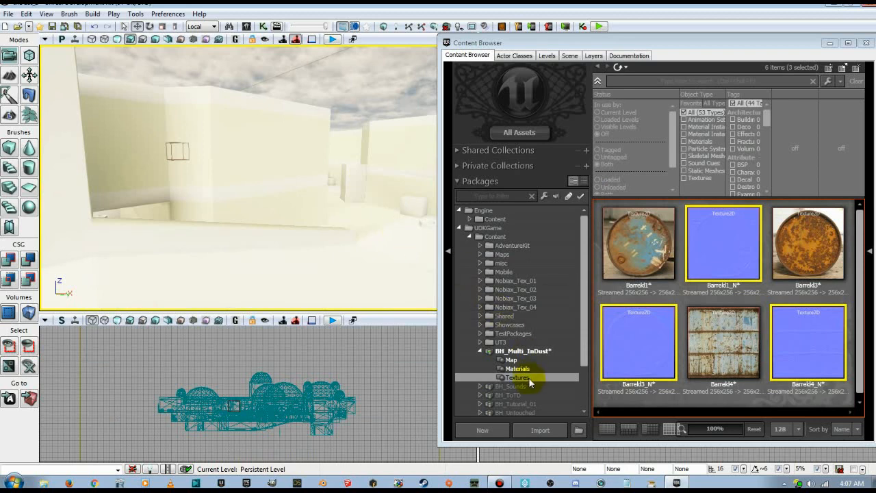
Save the BH_Multi_InDust package with the imported normal maps.
click(525, 350)
right_click(534, 351)
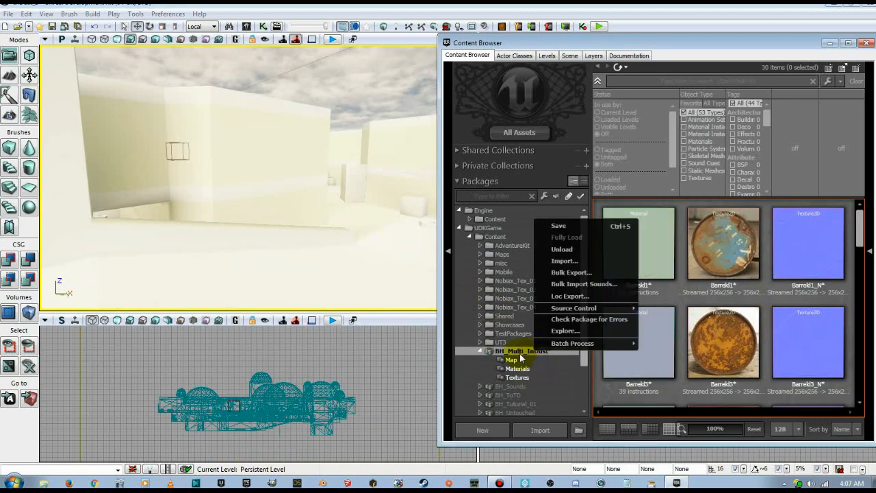
click(563, 226)
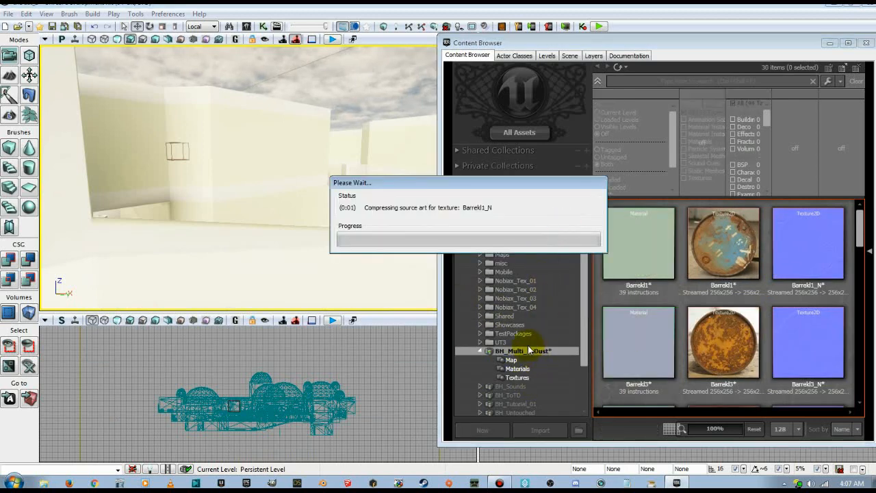
Open the Barrekl1, Barrekl3 and Barrekl4 materials from the BH_Multi_InDust Materials group in the Material Editor.
click(521, 368)
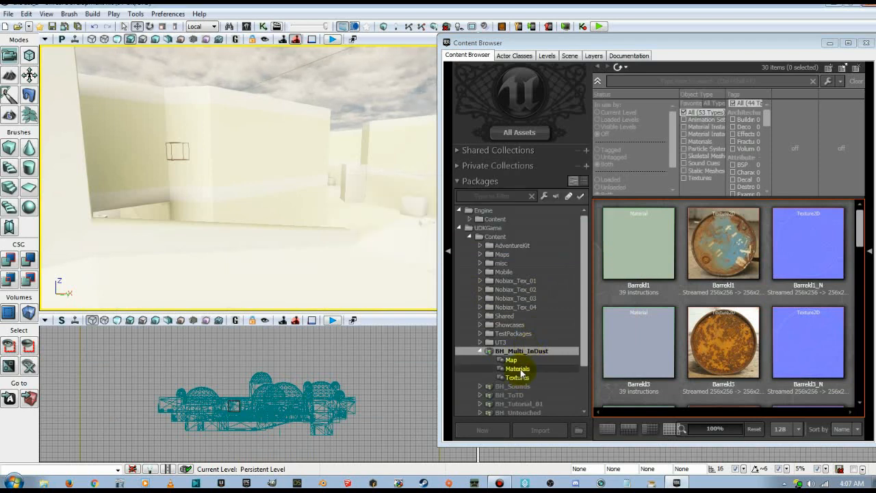
click(641, 247)
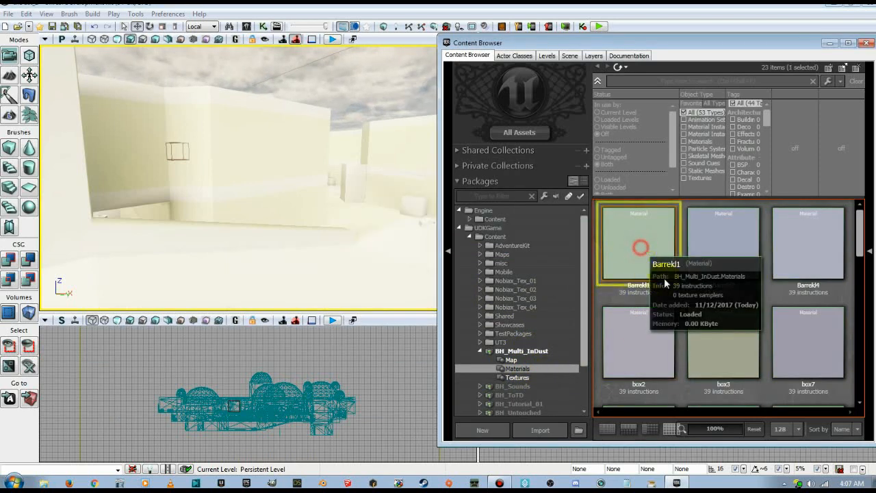
ctrl+click(715, 248)
ctrl+click(780, 247)
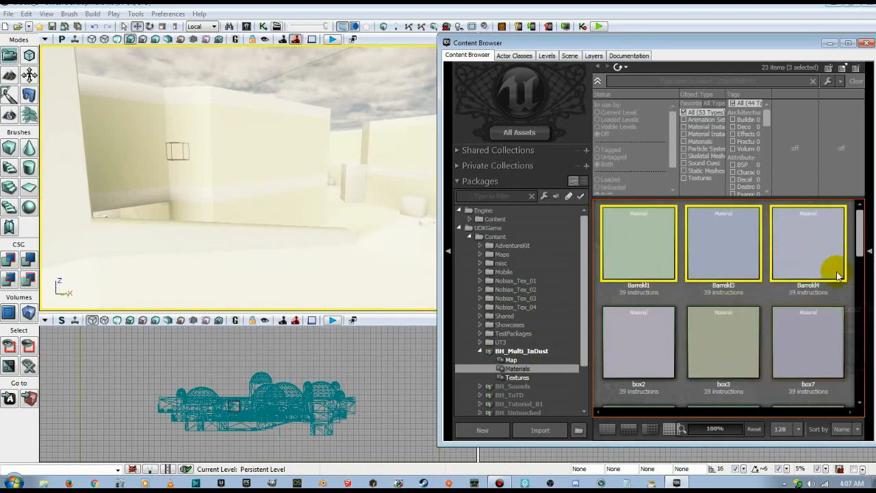
right_click(614, 235)
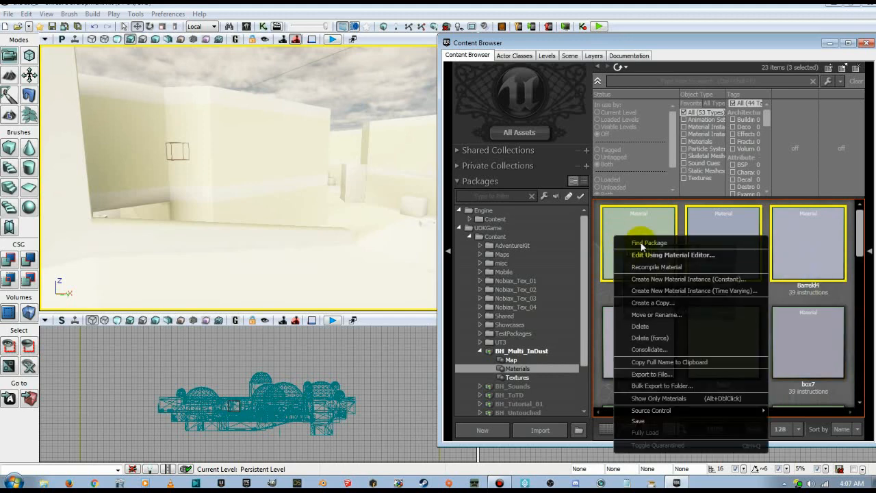
click(642, 257)
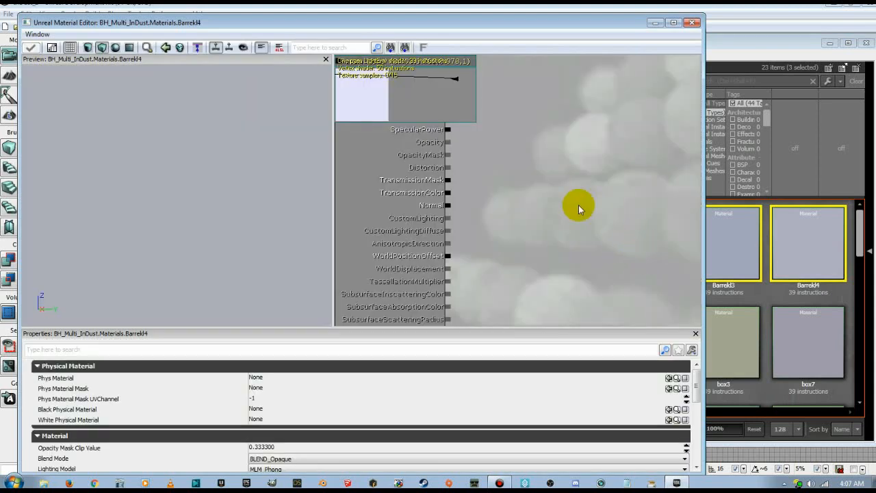
Select the Barrekl4 texture in the Textures group and delete the color parameter node feeding Diffuse in the Barrekl4 material.
drag(394, 99, 569, 114)
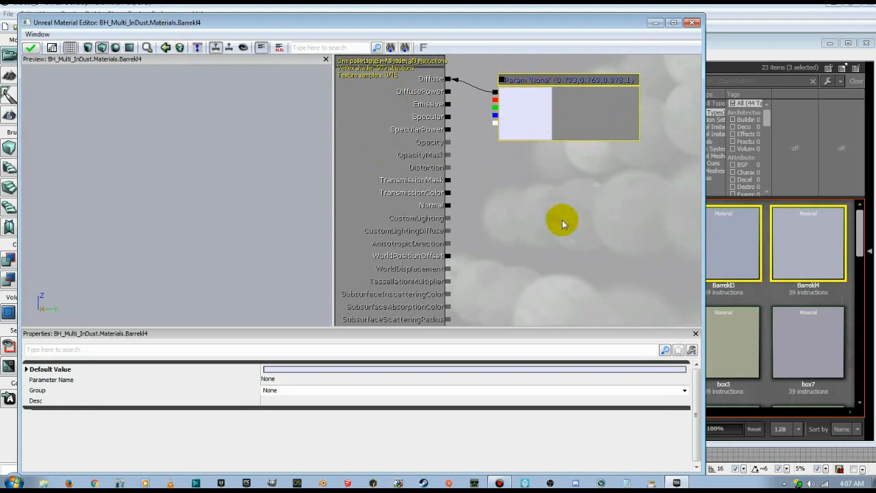
click(863, 251)
click(517, 377)
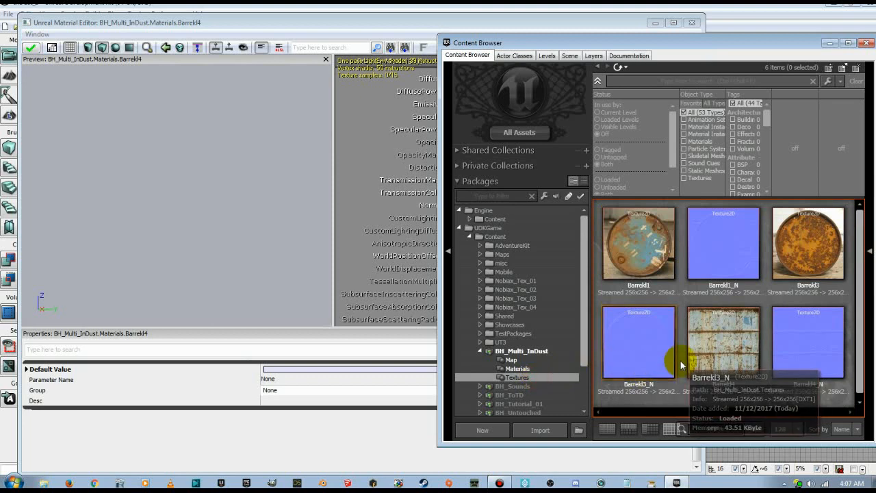
click(724, 352)
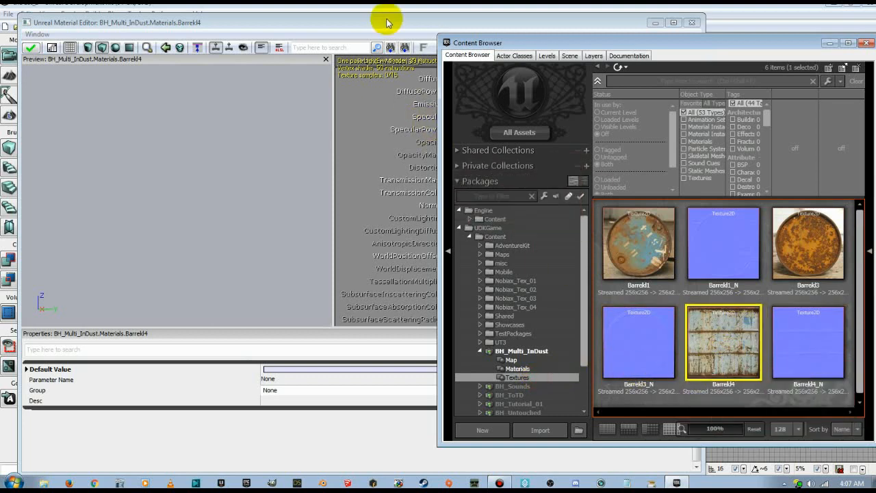
click(388, 20)
click(542, 118)
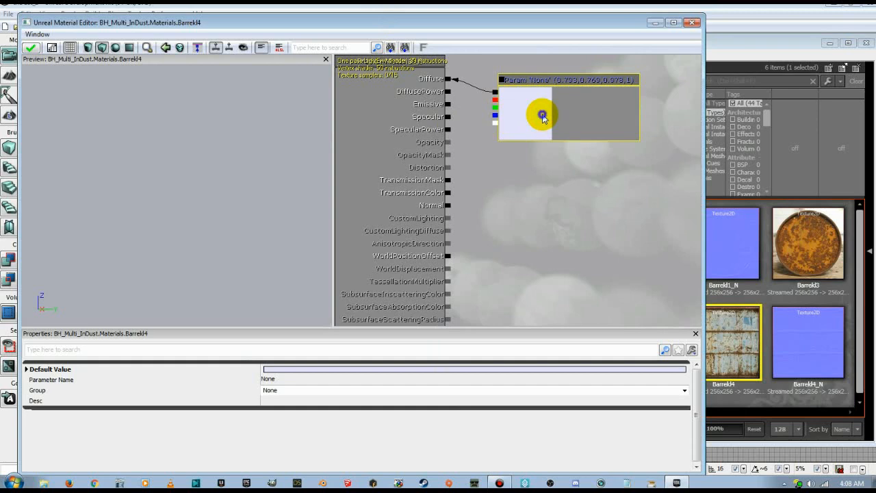
right_click(542, 118)
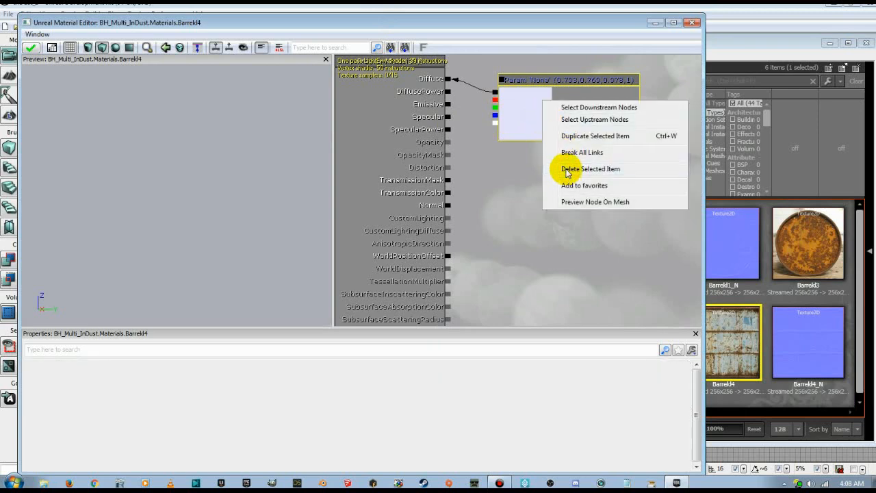
click(565, 171)
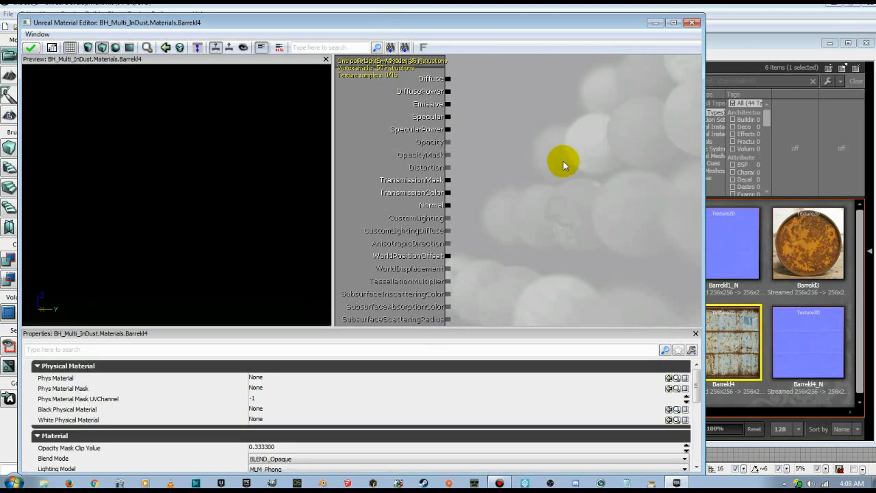
Add a Texture Sample of Barrekl4 to the Barrekl4 material and connect it to Diffuse.
click(490, 77)
click(490, 75)
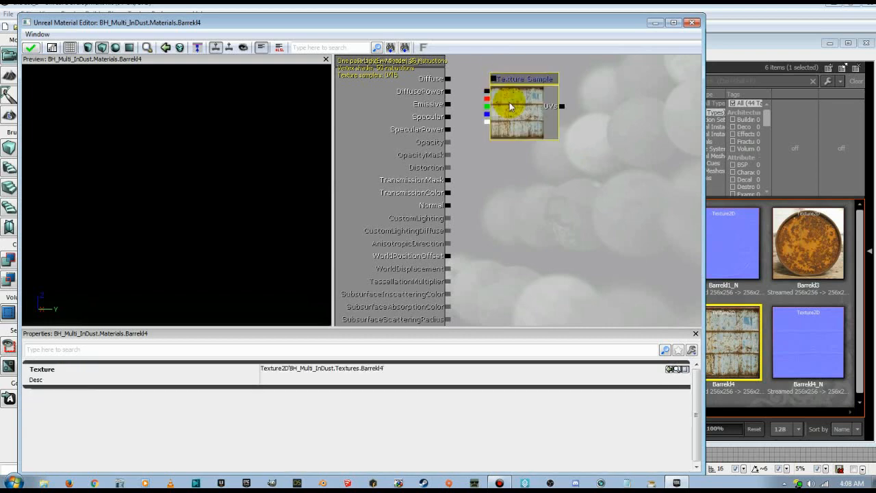
click(486, 89)
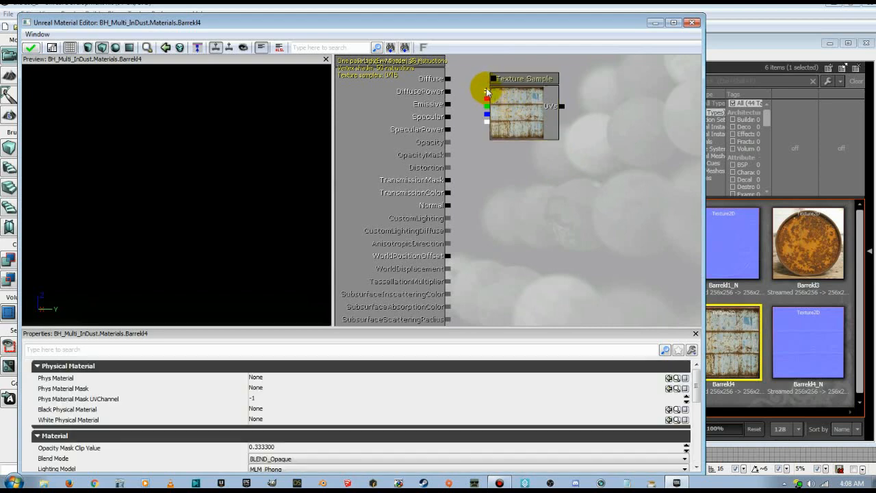
drag(450, 79, 449, 80)
Add a Texture Sample of the Barrekl4_N normal map below the diffuse sample and connect it to Normal.
click(804, 341)
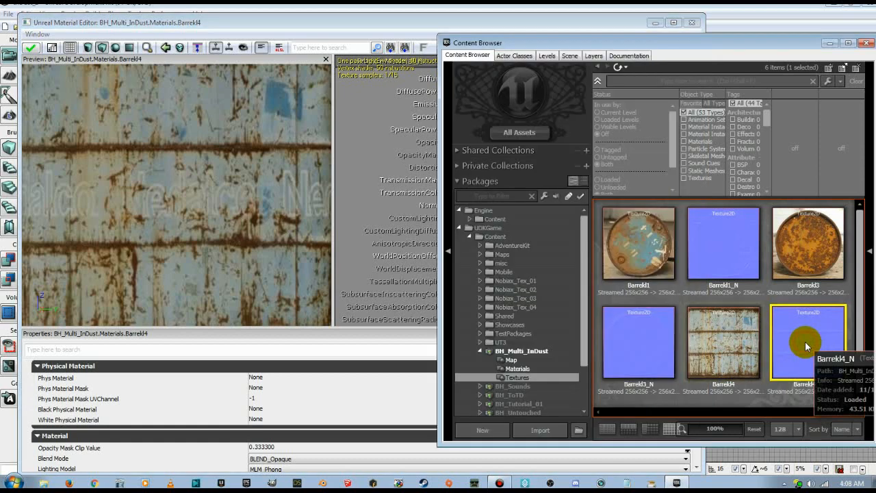
click(390, 18)
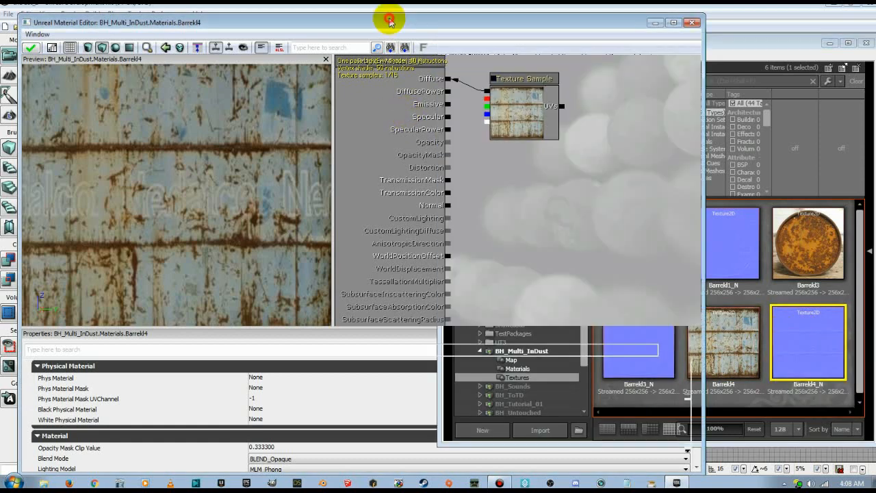
click(489, 158)
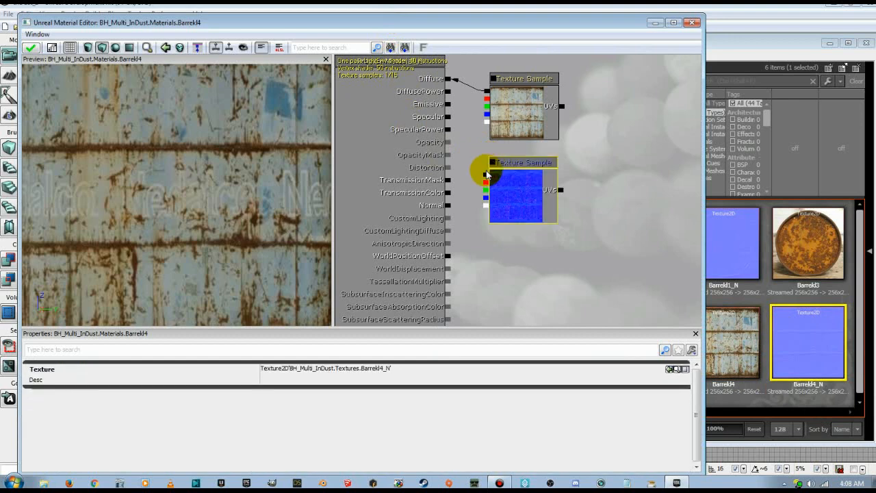
drag(486, 178, 452, 208)
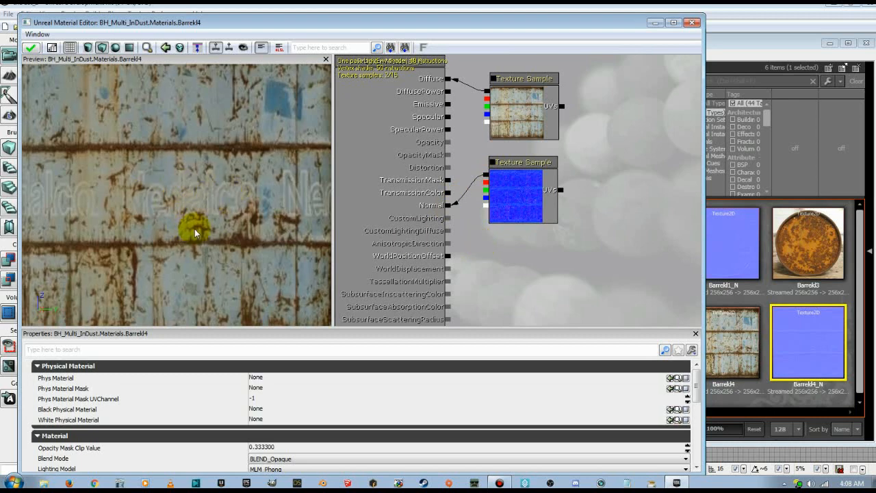
Find the PhysicalMaterials package under UT3 > Environments and fully load it.
click(767, 288)
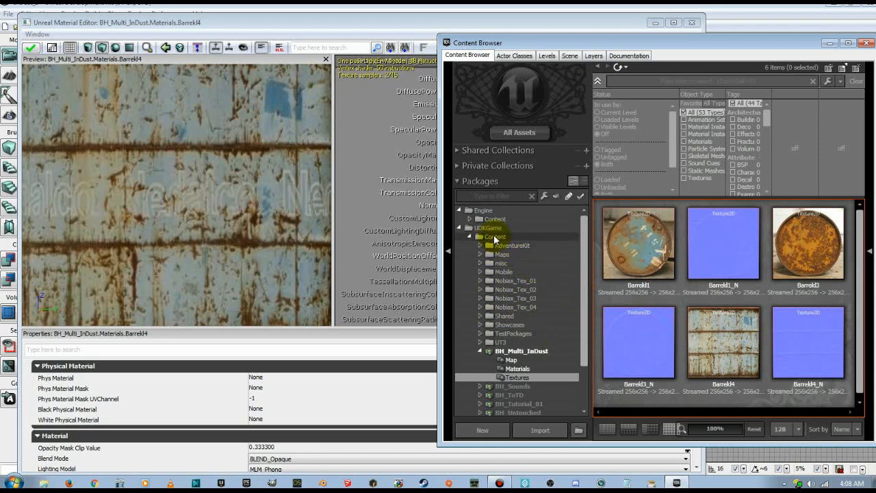
click(480, 341)
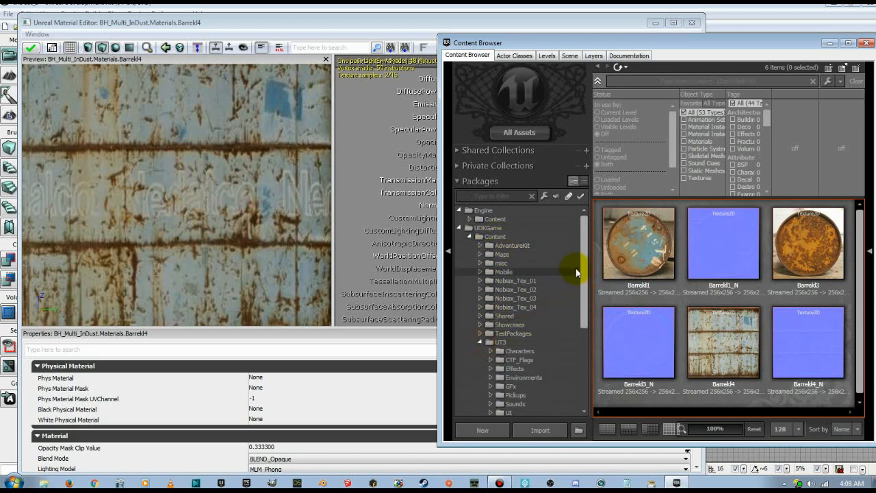
drag(583, 271, 581, 303)
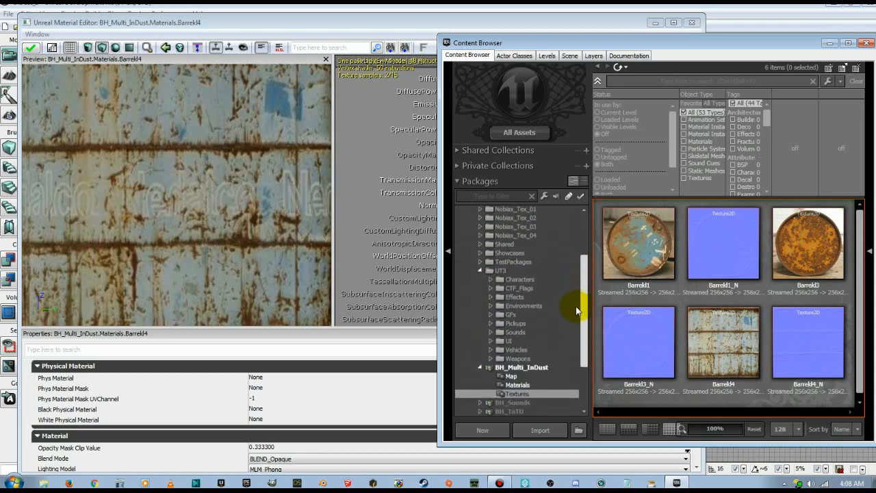
click(488, 310)
drag(581, 248, 575, 348)
click(536, 310)
right_click(537, 312)
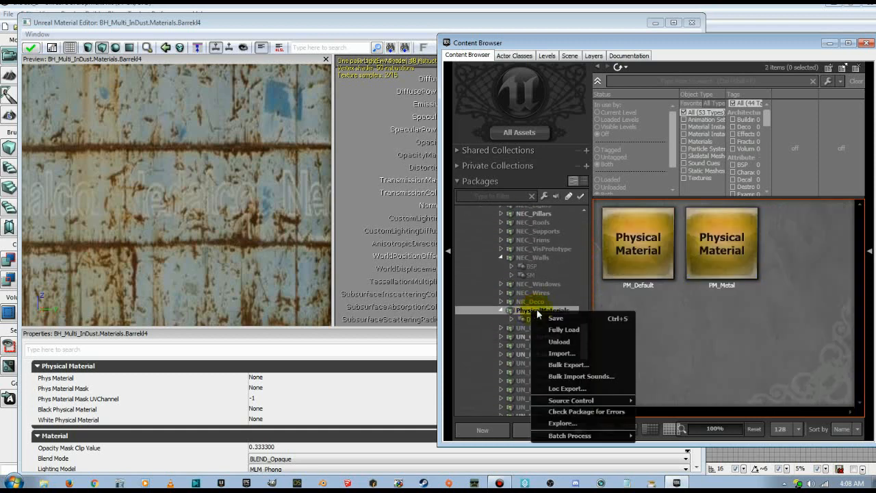
click(561, 329)
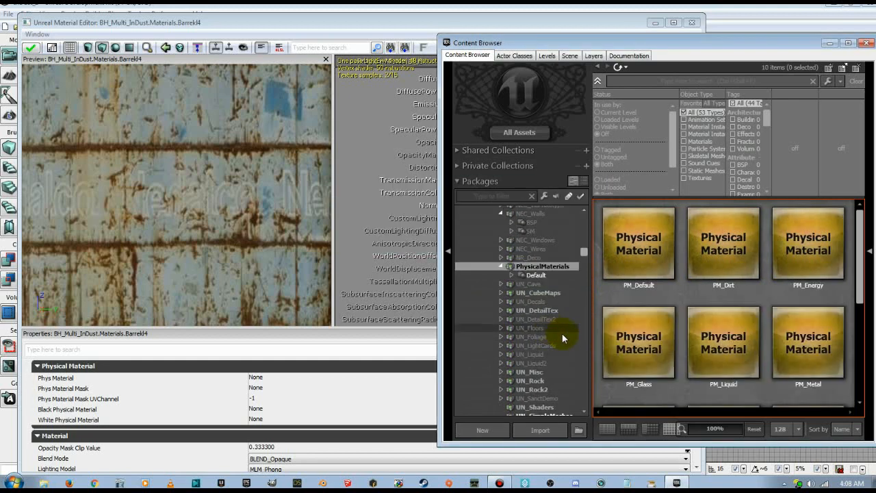
Assign PM_Metal as the Barrekl4 material's Phys Material, then apply the changes and close its editor.
click(839, 334)
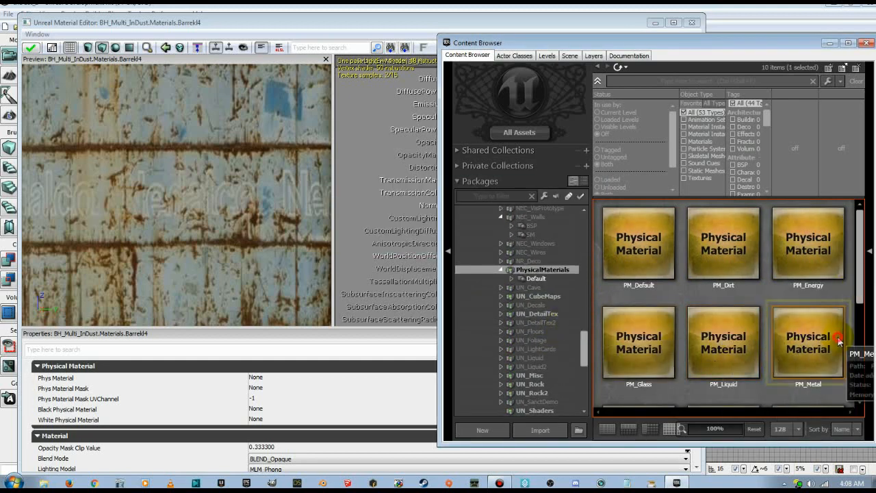
click(408, 28)
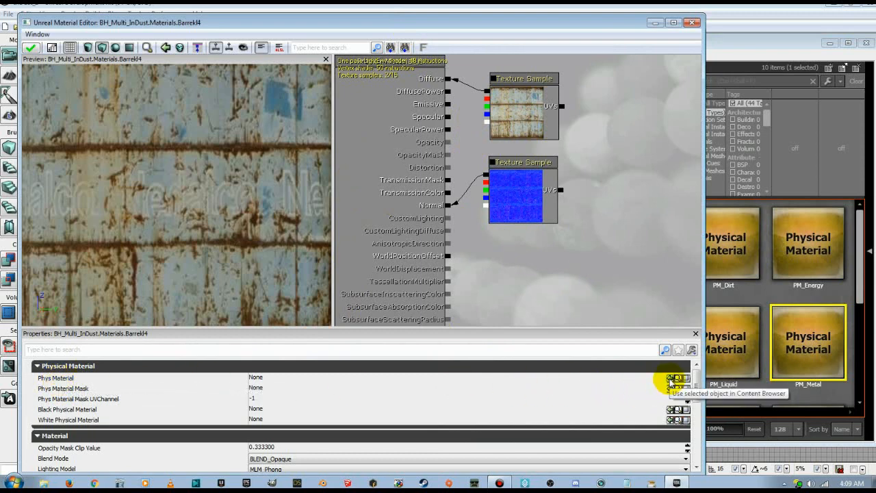
click(671, 378)
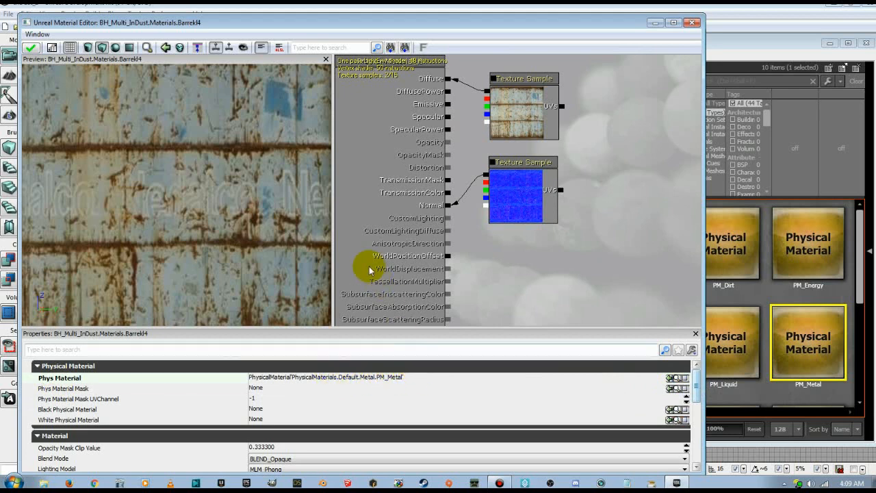
click(30, 48)
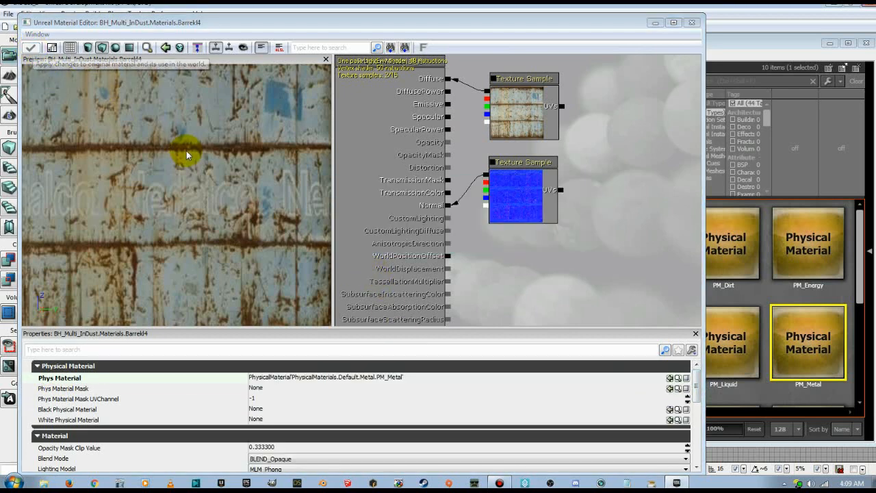
click(691, 26)
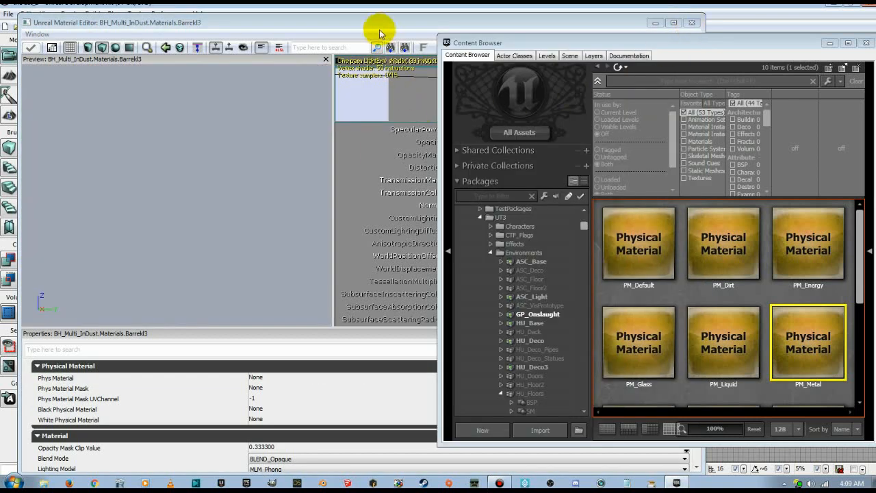
Assign PM_Metal as the Phys Material of the Barrekl3 and Barrekl1 materials.
click(376, 23)
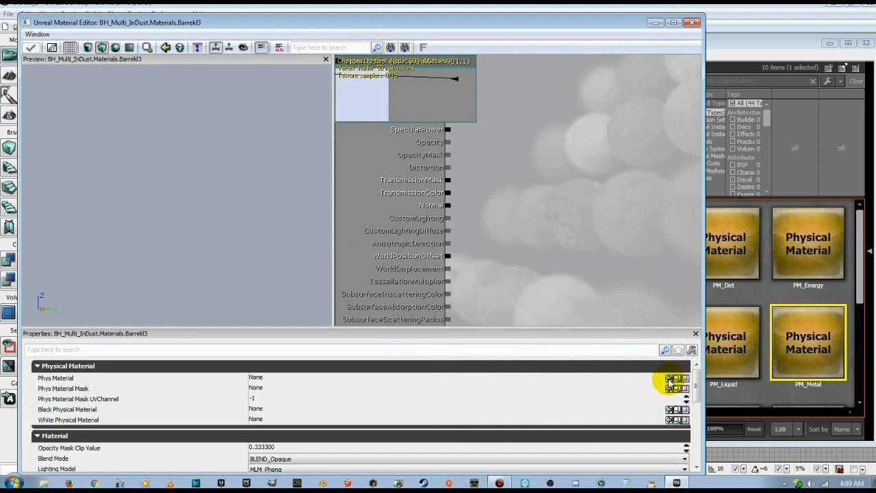
click(670, 379)
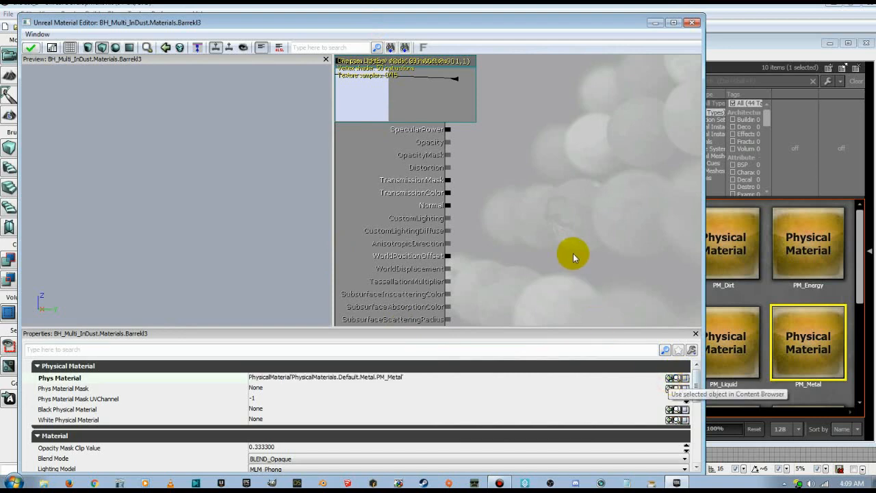
drag(589, 22, 598, 39)
click(570, 24)
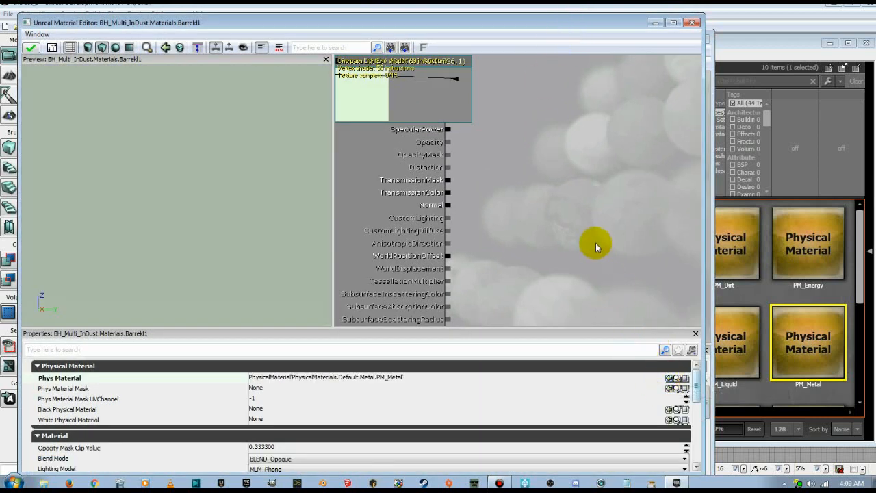
Collapse the UT3 Environments folder and show the Textures group of the BH_Multi_InDust package.
drag(858, 260, 858, 353)
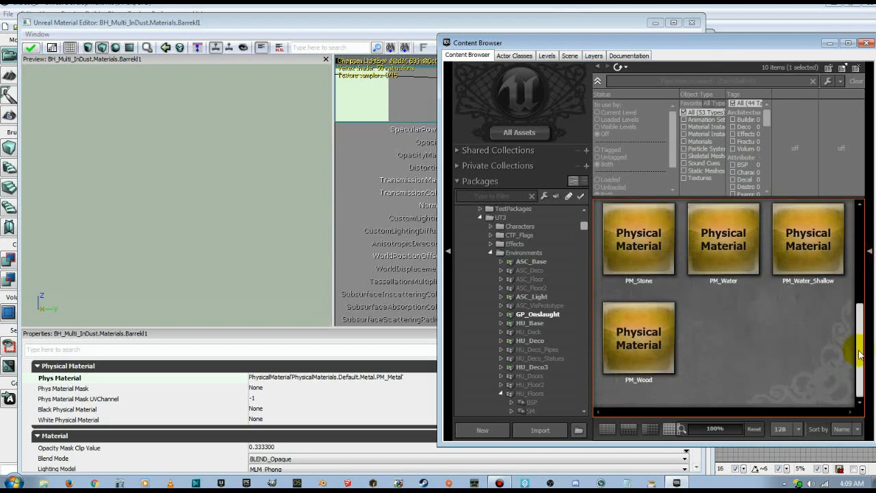
click(490, 253)
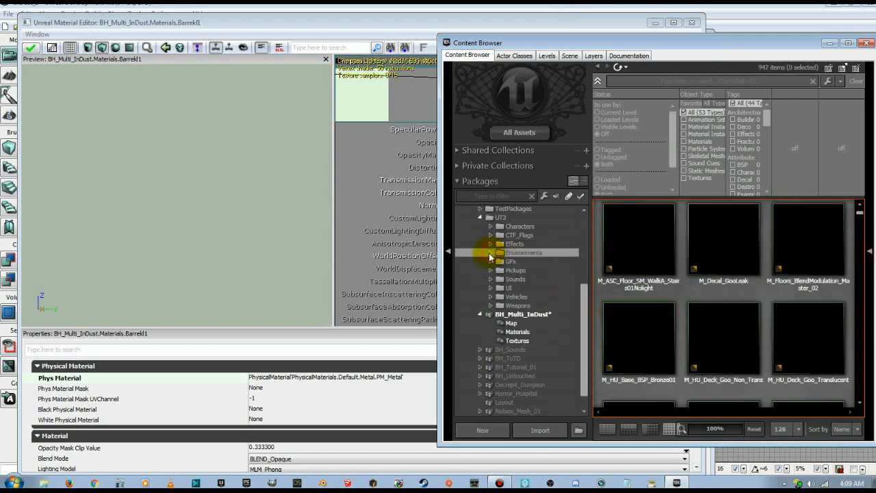
click(513, 332)
click(515, 340)
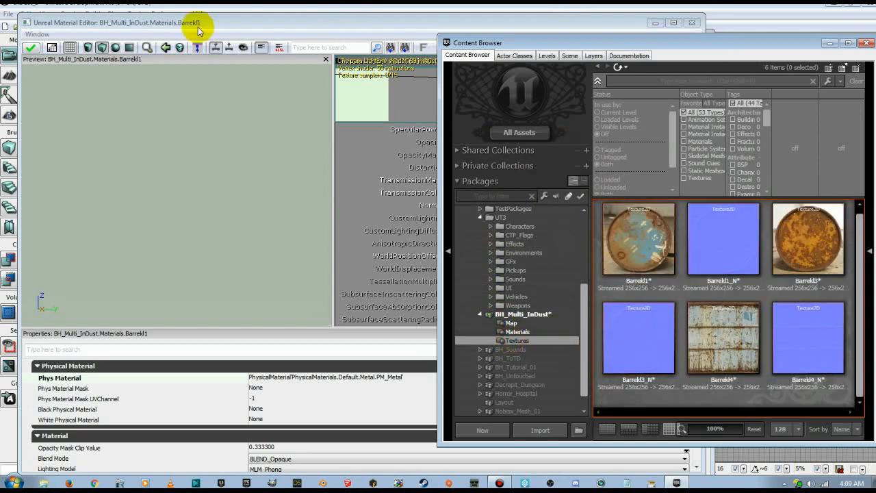
Replace the Barrekl1 material's default colour parameter node with a Texture Sample of the Barrekl1 texture connected to Diffuse.
click(640, 243)
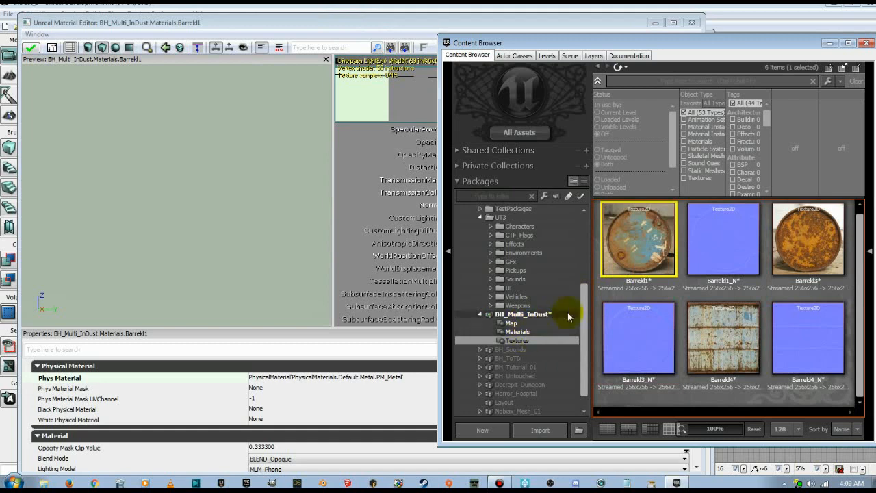
click(406, 21)
click(401, 82)
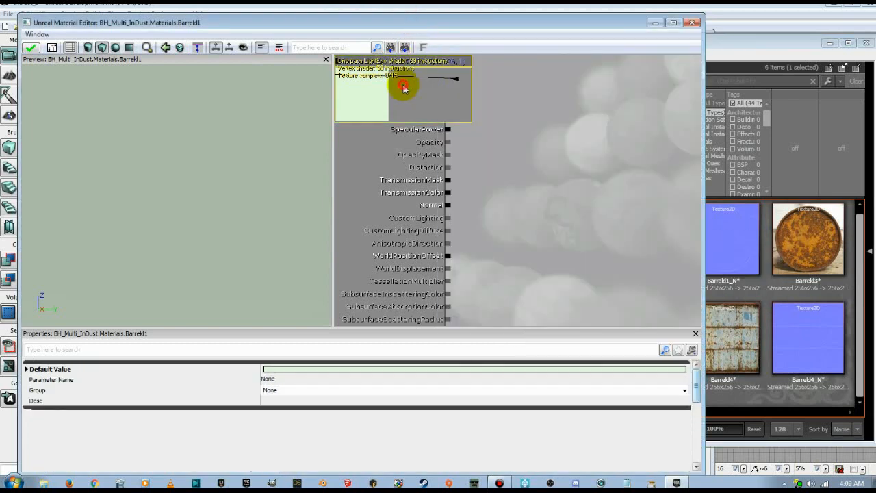
drag(383, 104, 566, 116)
right_click(565, 113)
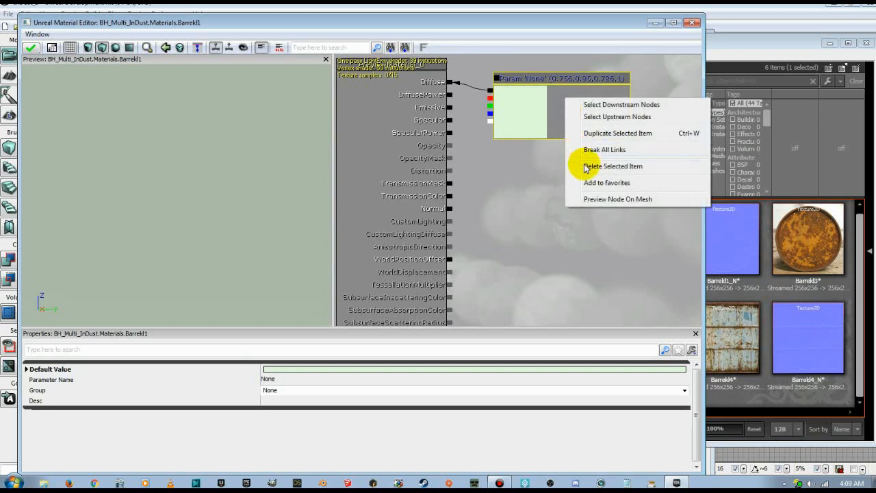
click(589, 166)
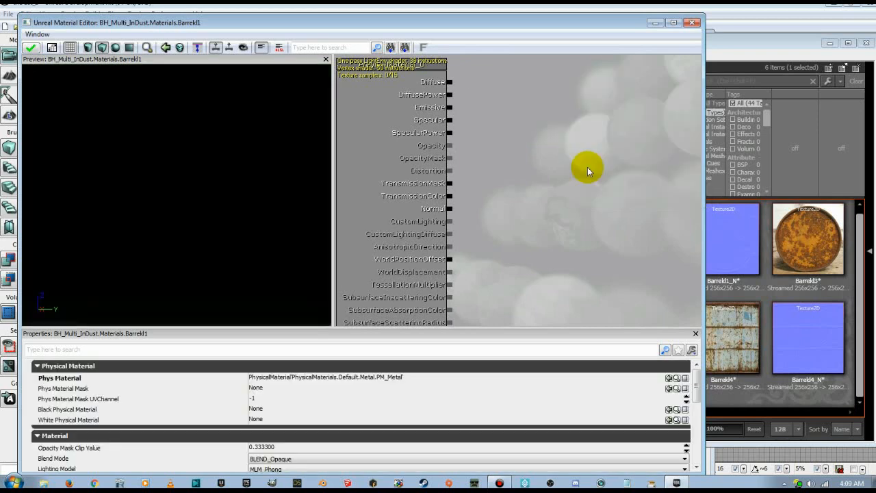
click(504, 72)
drag(502, 92, 449, 82)
Add a Texture Sample of Barrekl1_N below the diffuse sample, connect it to Normal, then apply the changes and close the Barrekl1 editor.
click(731, 263)
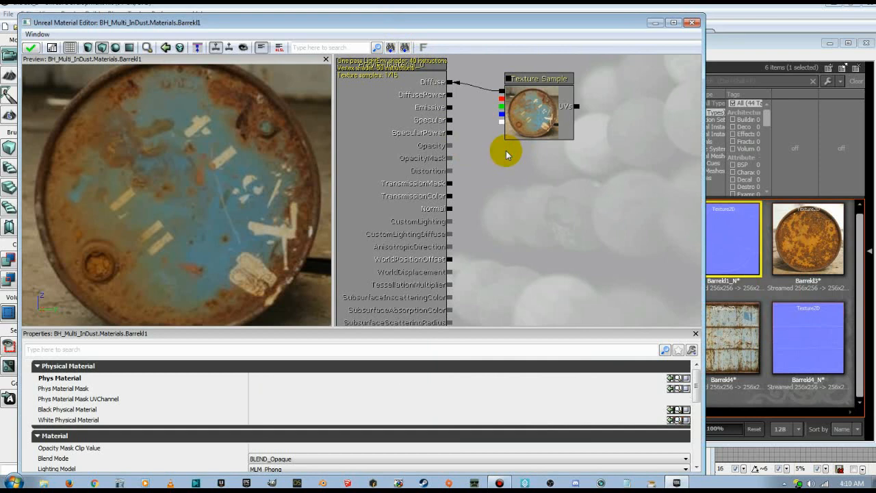
click(506, 151)
drag(502, 169, 449, 208)
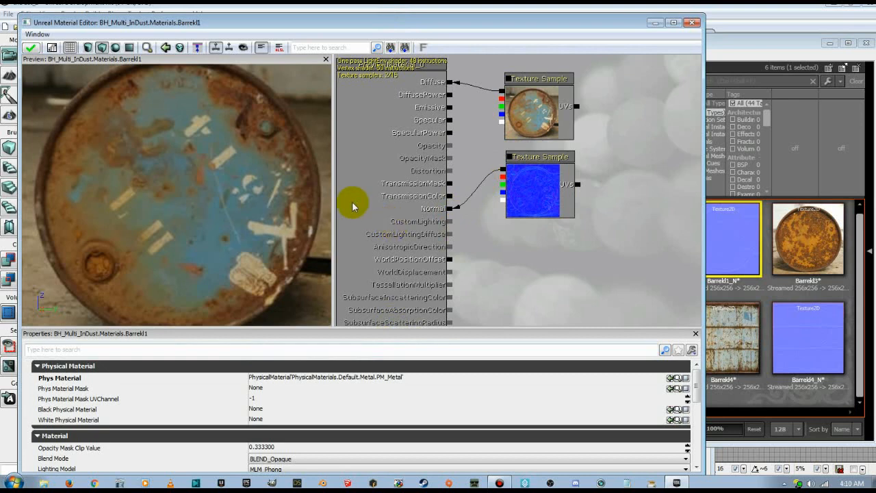
click(30, 47)
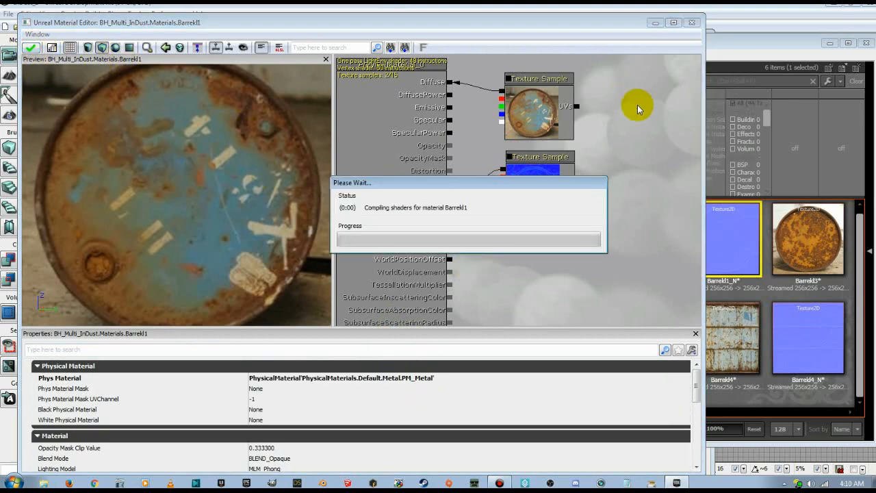
click(695, 26)
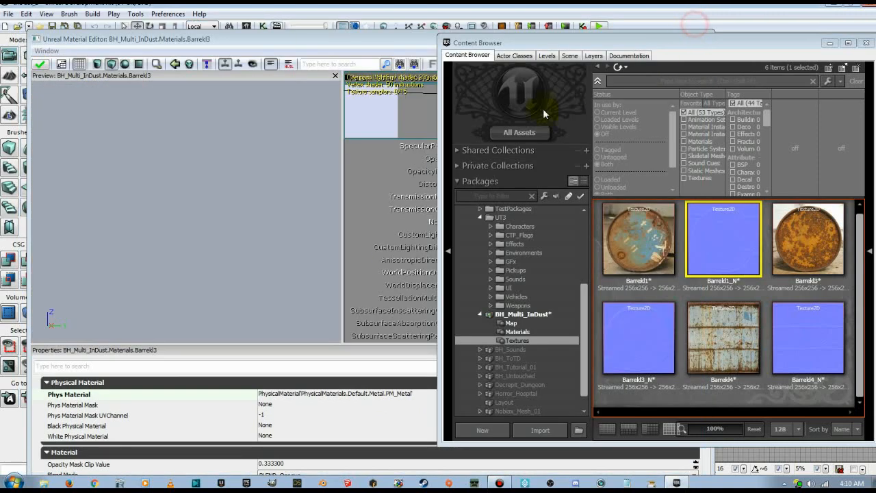
Replace the Barrekl3 material's default colour parameter node with a Texture Sample of the Barrekl3 texture connected to Diffuse.
click(390, 112)
drag(389, 115, 548, 121)
right_click(550, 122)
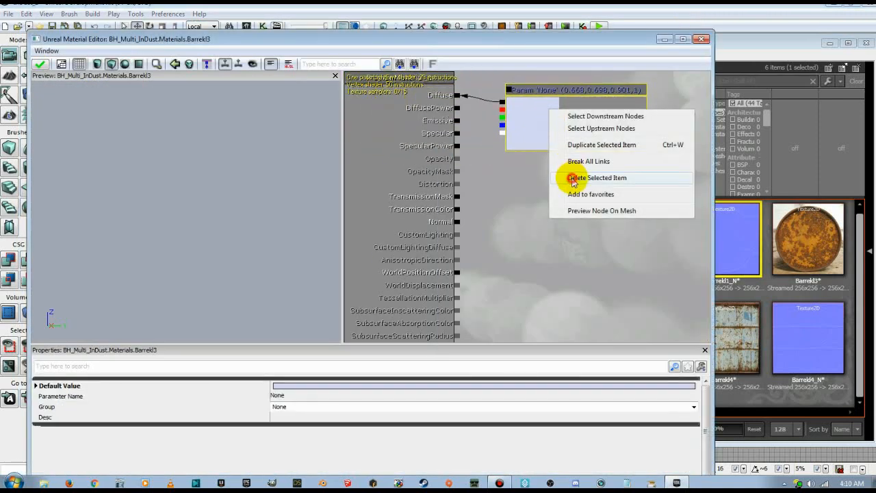
click(572, 177)
click(811, 238)
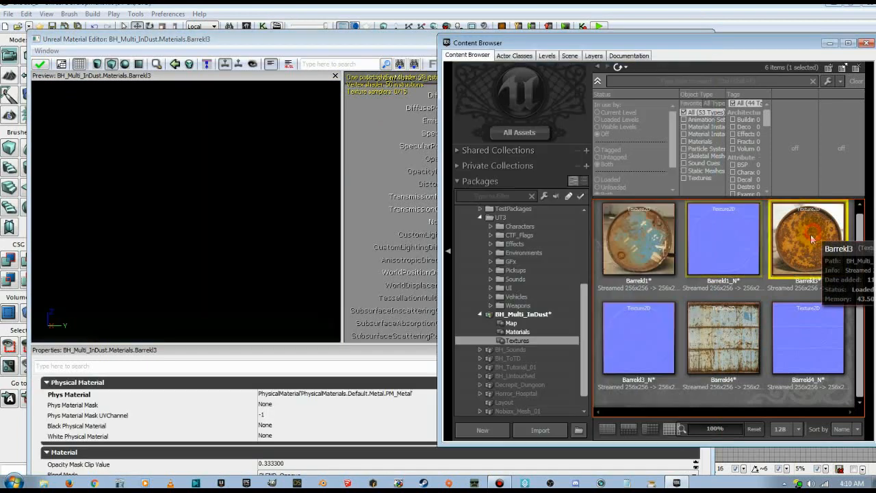
click(388, 39)
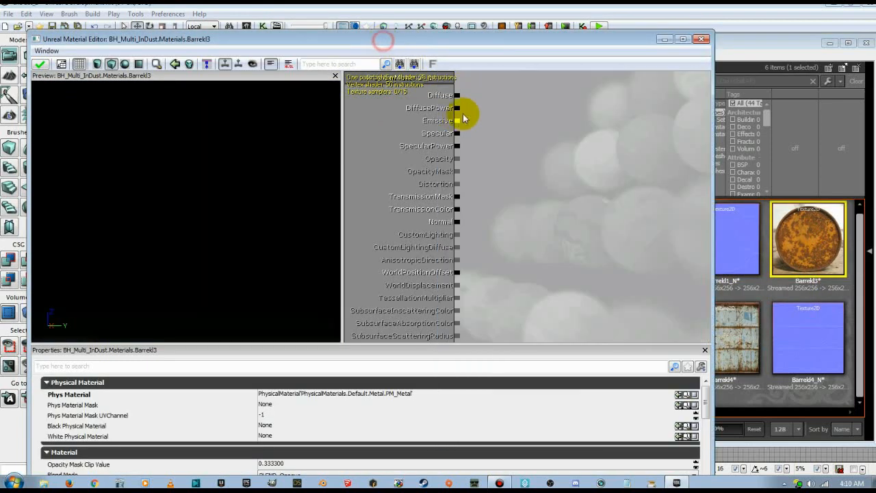
click(503, 105)
drag(499, 124, 457, 95)
drag(529, 151, 541, 139)
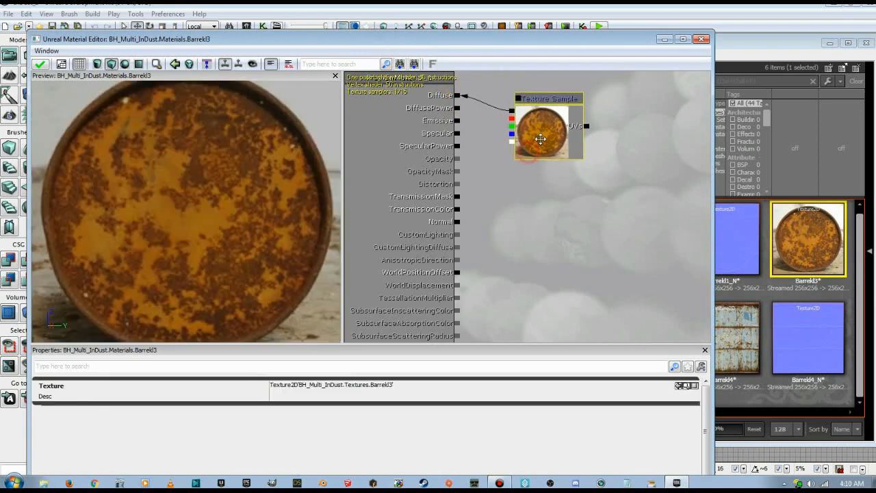
Add a Texture Sample of Barrekl3_N below the diffuse sample, connect it to Normal, then apply the changes and close the Barrekl3 editor.
click(778, 255)
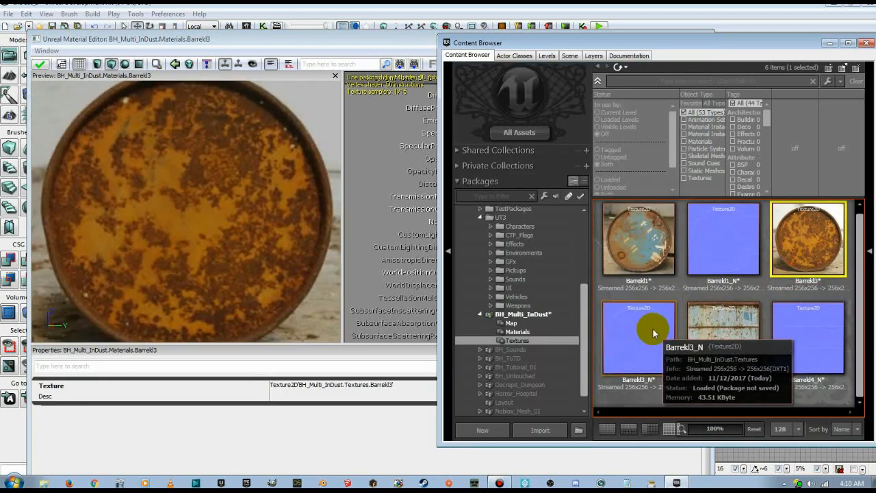
click(647, 332)
click(397, 37)
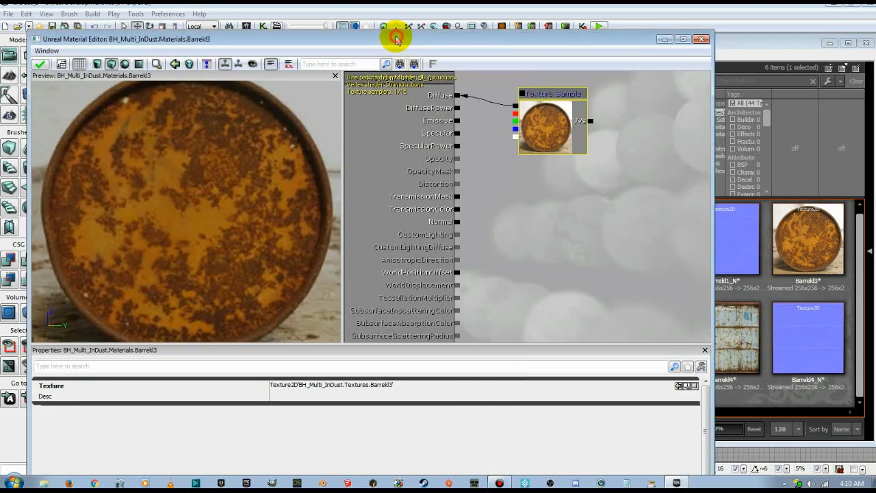
click(515, 169)
click(515, 171)
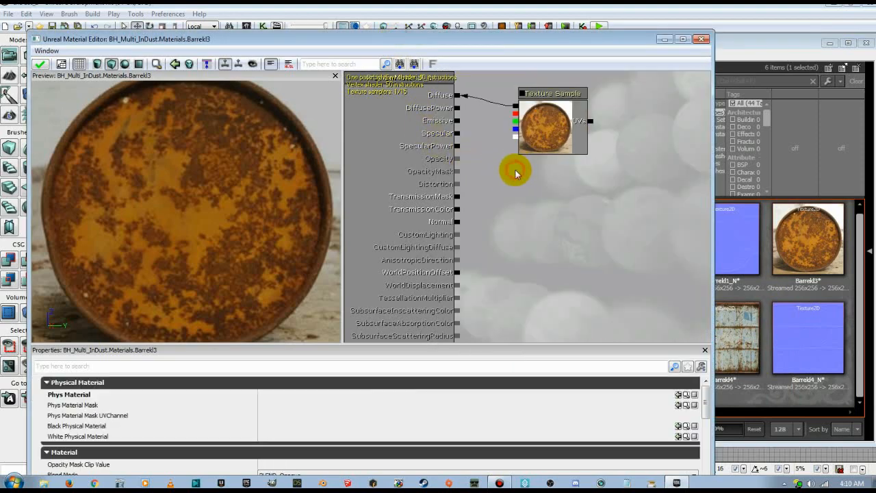
click(515, 170)
drag(511, 184, 462, 221)
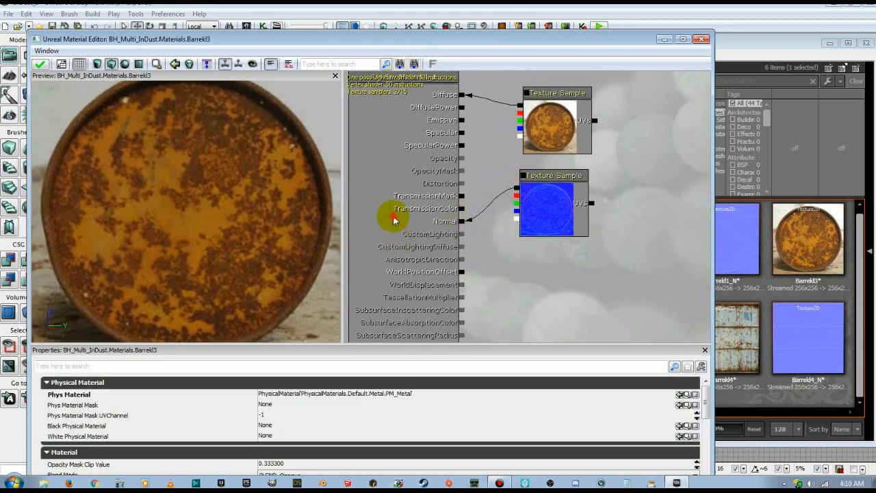
click(42, 63)
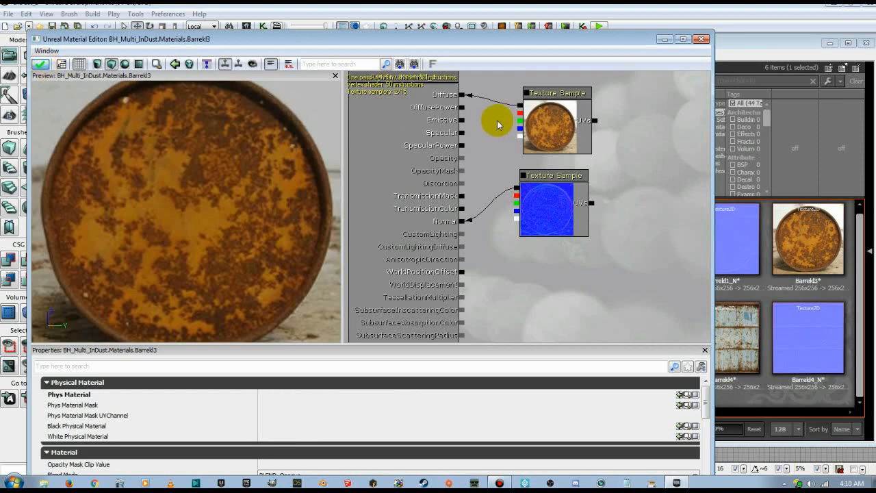
click(701, 41)
Check the barrel materials in the Materials group, then save the BH_Multi_InDust package.
click(512, 332)
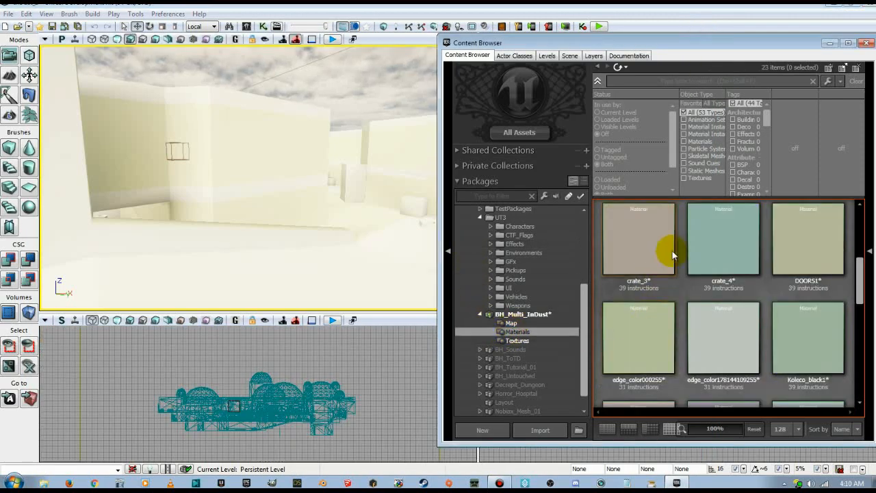
scroll(687, 320, up, 3)
scroll(687, 319, up, 1)
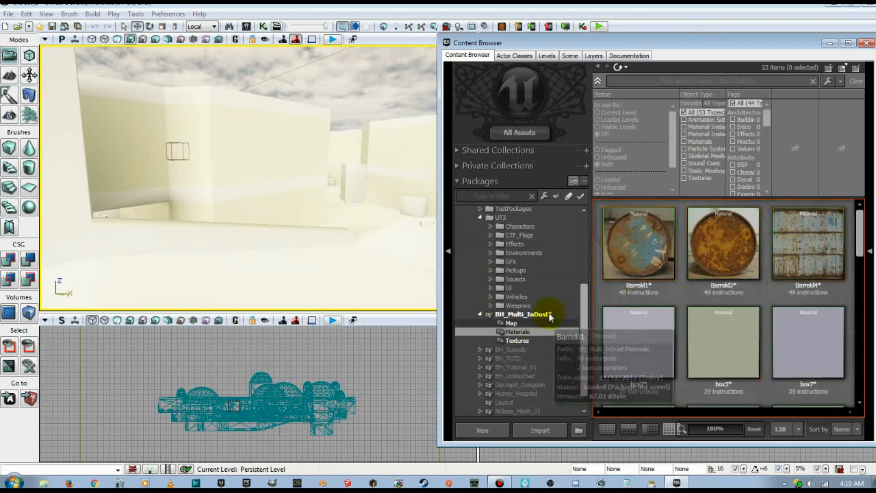
click(522, 315)
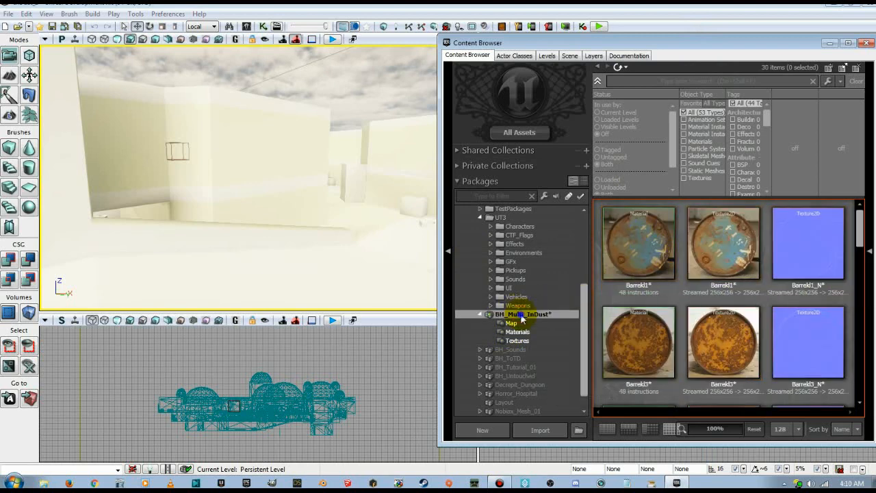
right_click(521, 316)
click(541, 324)
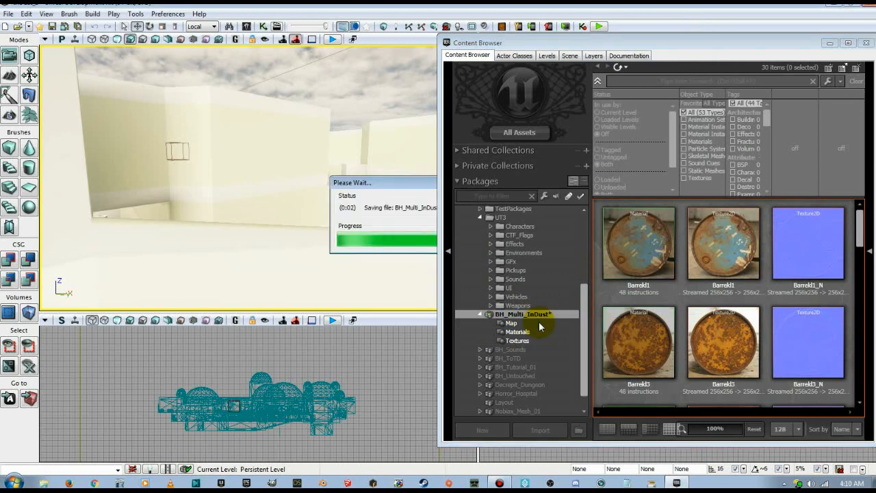
Save the current level, InDust_1.
right_drag(253, 252, 226, 253)
mouse_move(226, 253)
mouse_down()
mouse_move(280, 222)
mouse_move(322, 216)
mouse_move(308, 199)
mouse_move(252, 193)
mouse_move(275, 251)
mouse_move(251, 252)
mouse_up()
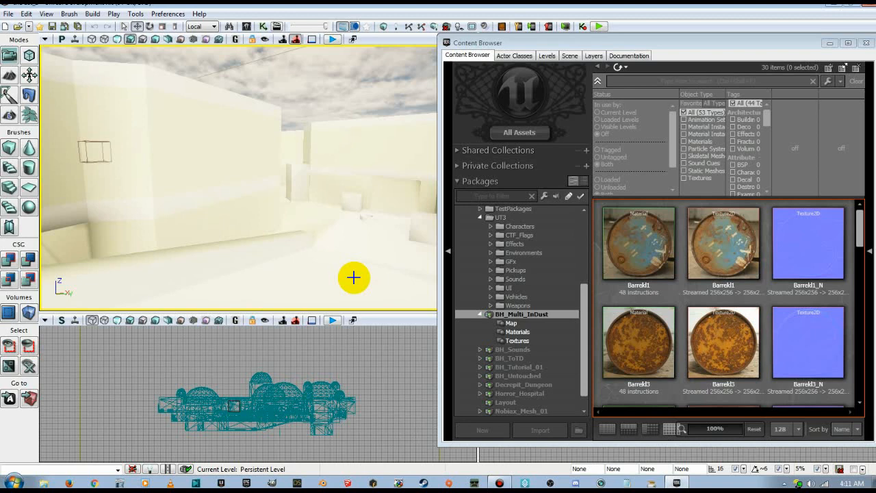
click(17, 12)
click(24, 55)
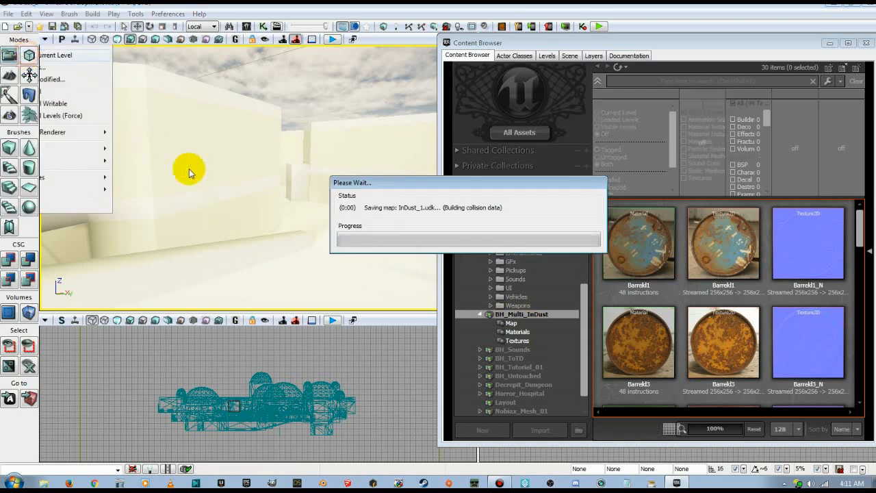